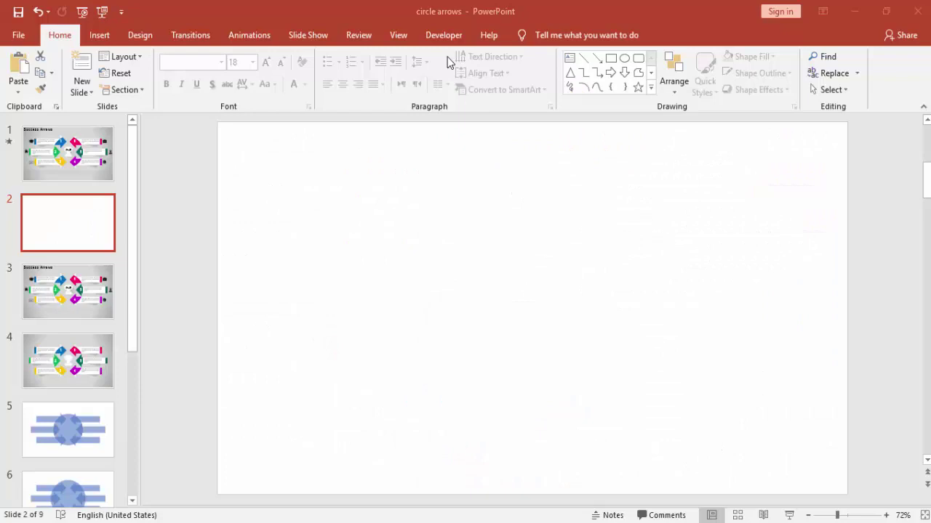
# Turn on the slide guides and draw an oval on the blank slide.
pyautogui.click(398, 35)
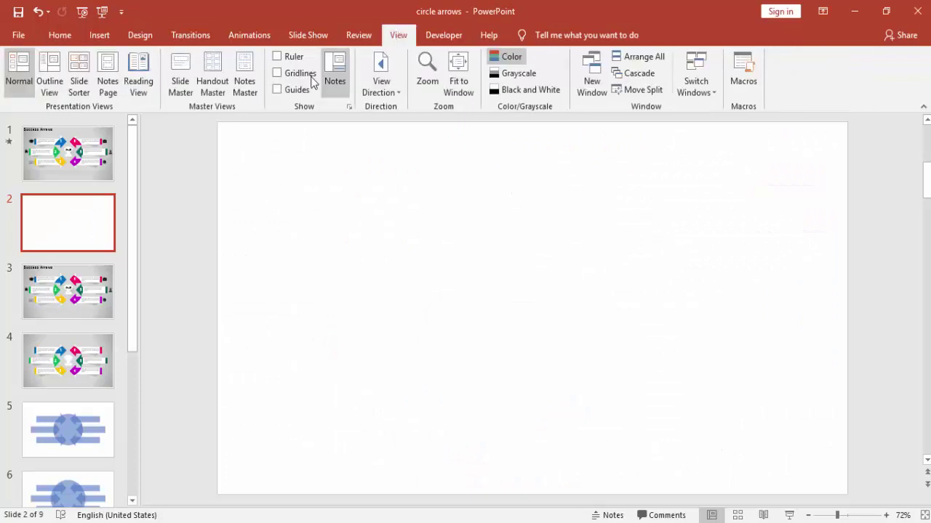
pyautogui.click(297, 89)
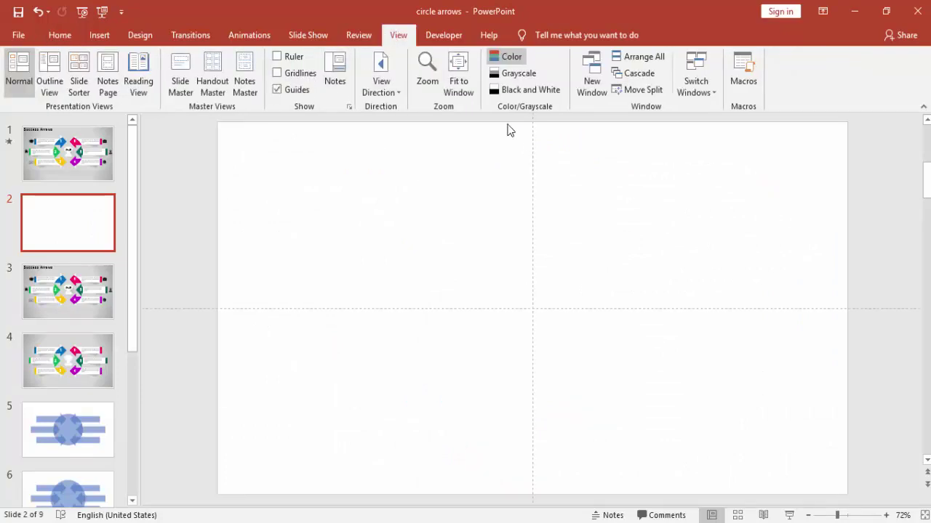
pyautogui.click(100, 33)
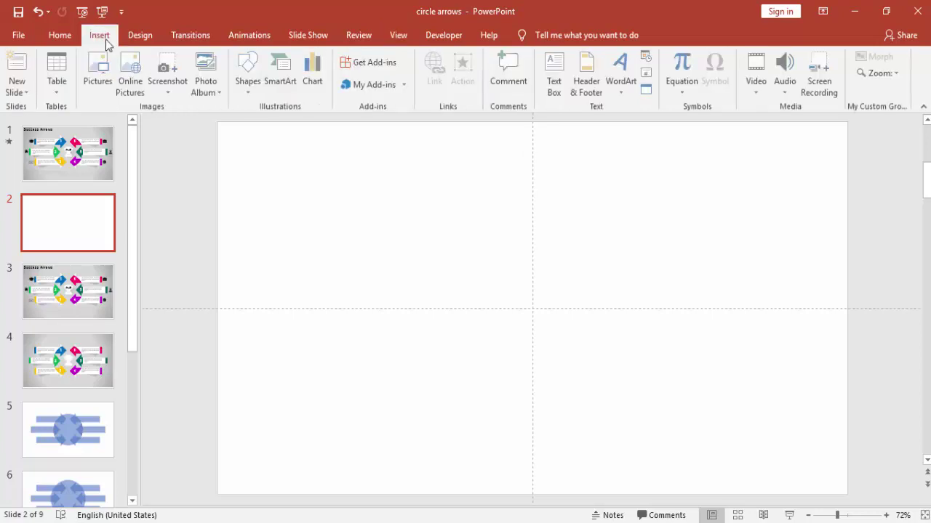
pyautogui.click(244, 92)
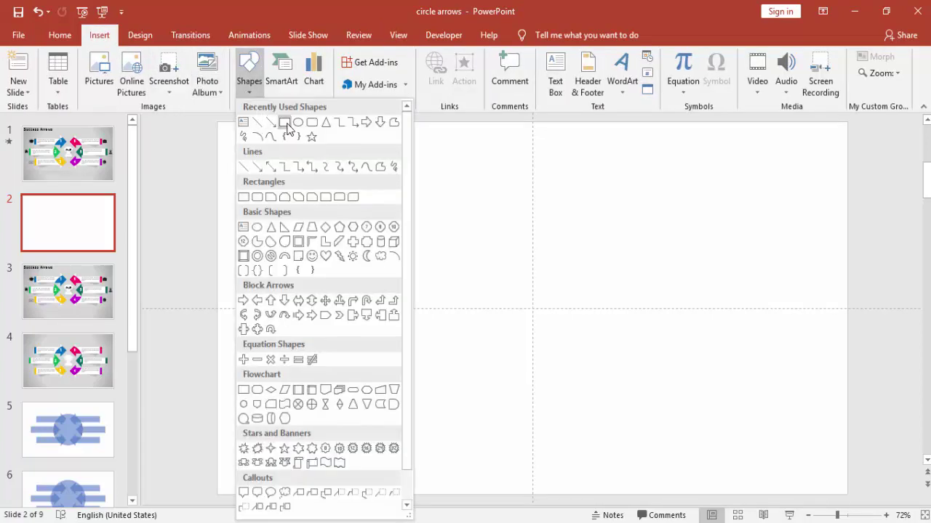
pyautogui.click(257, 232)
pyautogui.moveTo(403, 249); pyautogui.dragTo(451, 299)
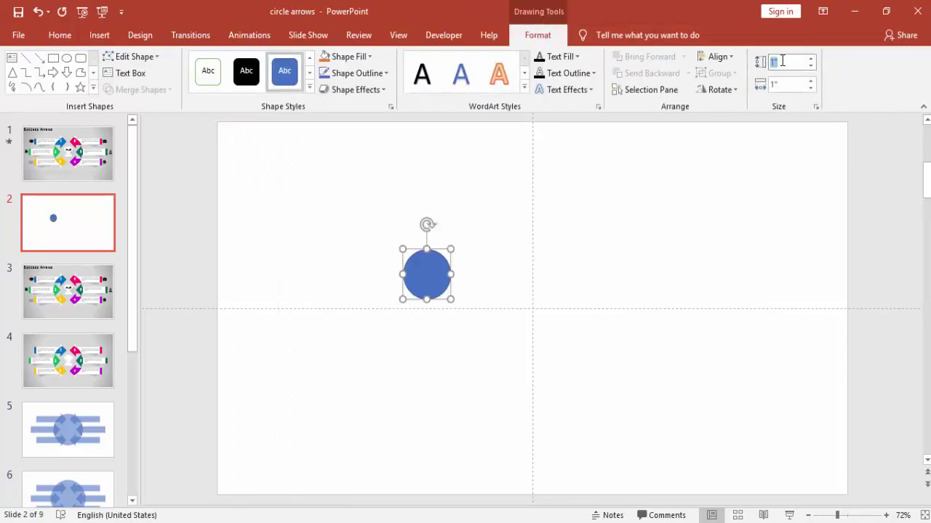
# Set the oval's height and width to 4.4" to make a circle.
pyautogui.press('Tab')
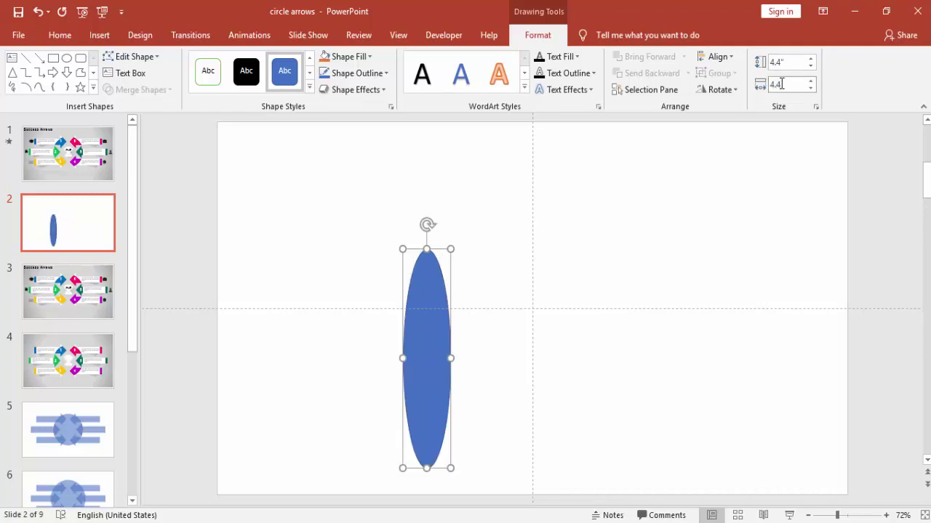
pyautogui.write('4.4')
pyautogui.press('Return')
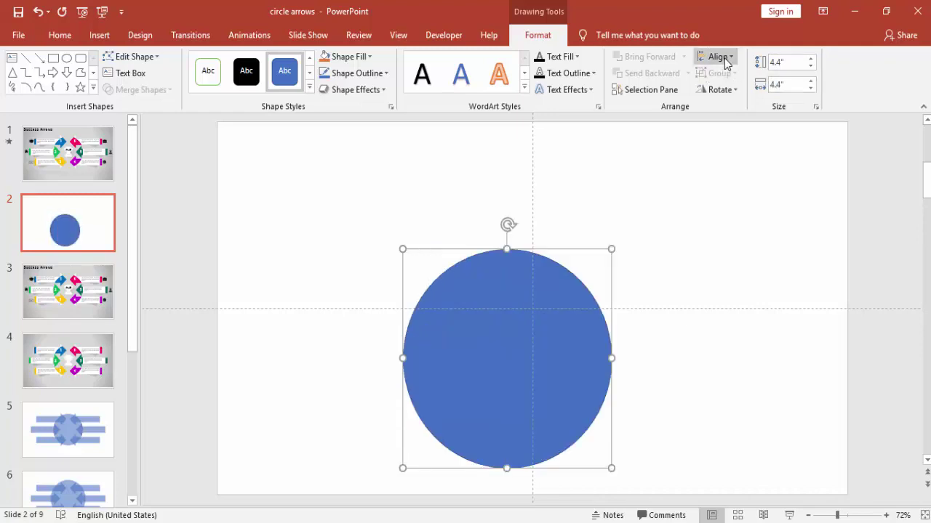
# Center the circle horizontally and vertically on the slide and remove its outline.
pyautogui.click(722, 58)
pyautogui.click(739, 89)
pyautogui.click(722, 57)
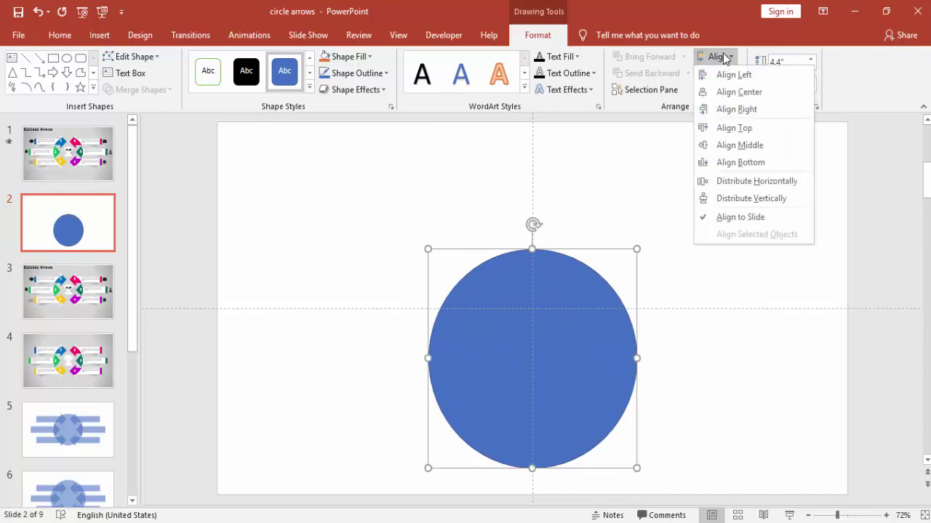
pyautogui.click(739, 143)
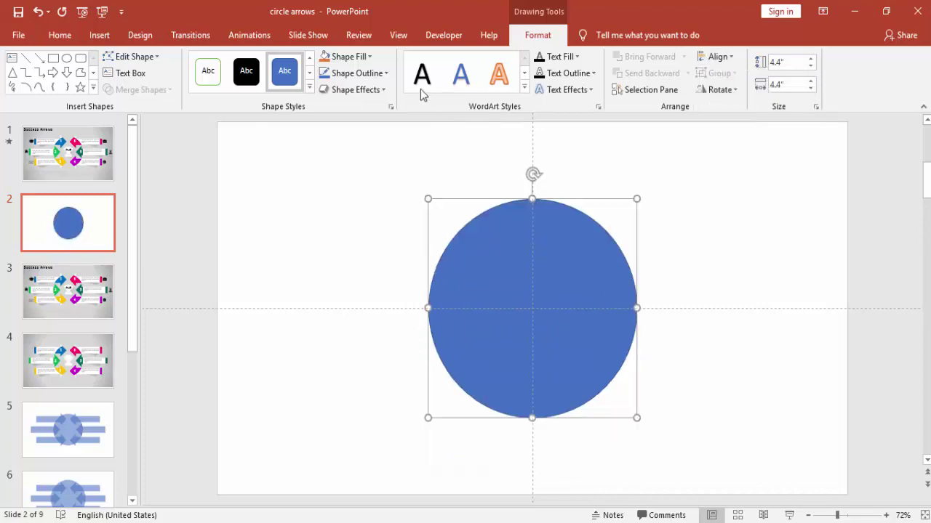
pyautogui.click(382, 74)
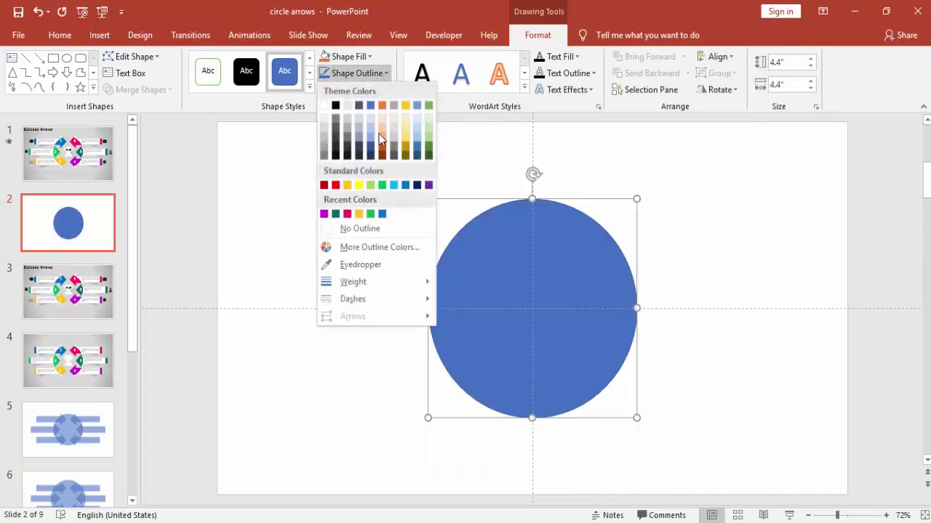
pyautogui.click(375, 229)
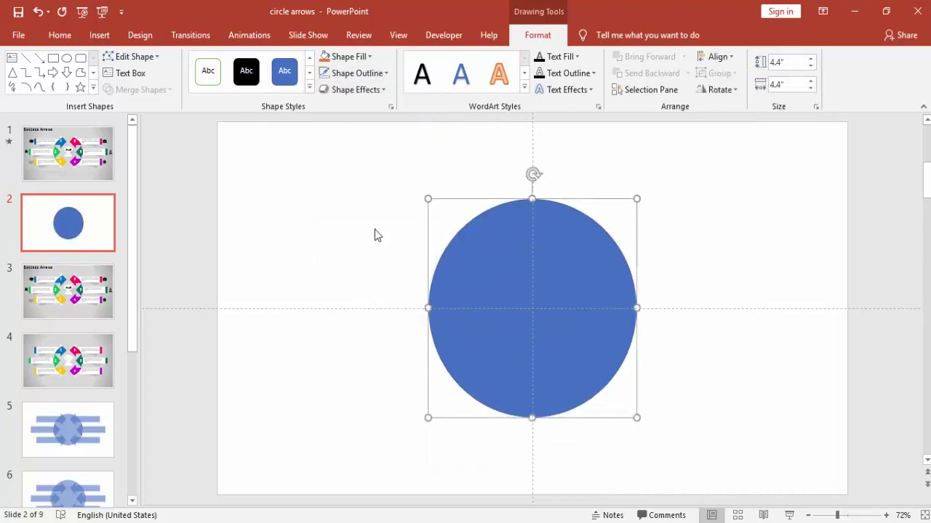
# Set the circle's fill transparency to 35% in Format Shape.
pyautogui.rightClick(555, 251)
pyautogui.click(630, 493)
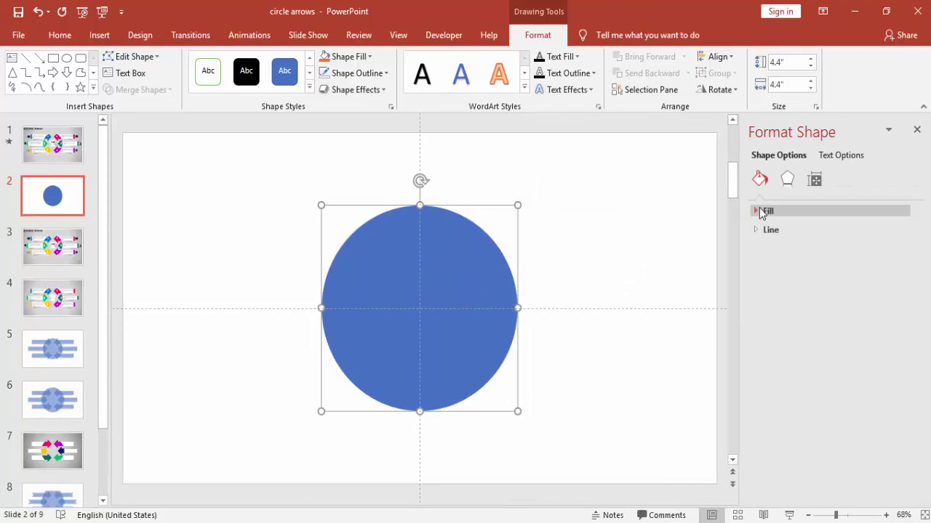
pyautogui.click(762, 212)
pyautogui.moveTo(824, 364); pyautogui.dragTo(836, 363)
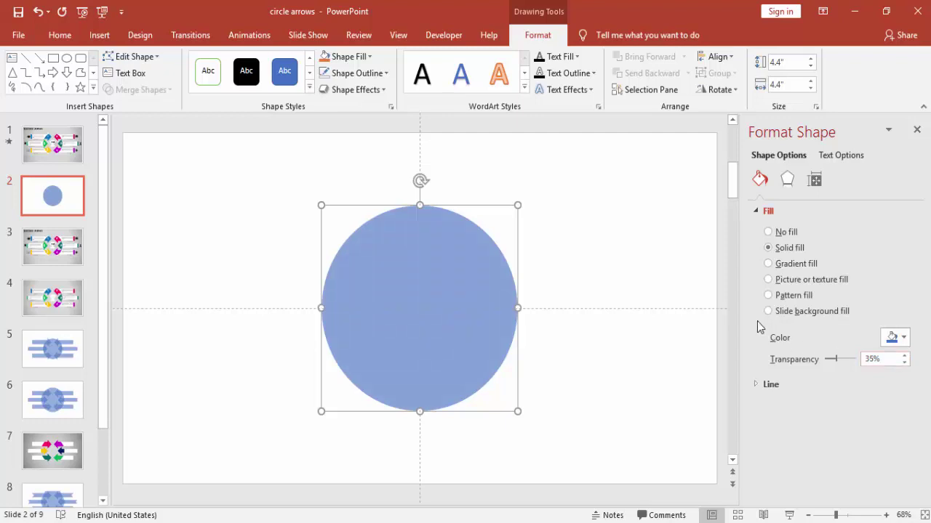
pyautogui.click(671, 276)
pyautogui.click(917, 130)
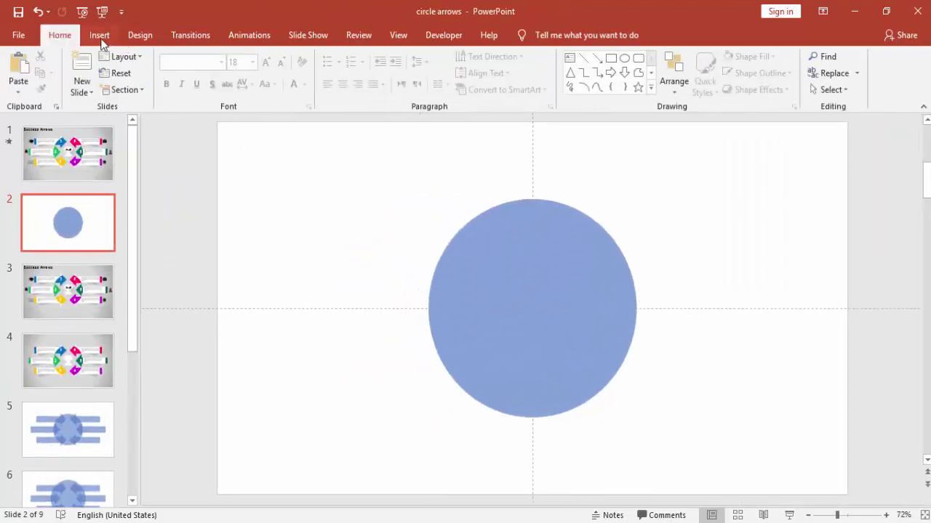
# Draw a right block arrow over the circle's upper left.
pyautogui.click(99, 38)
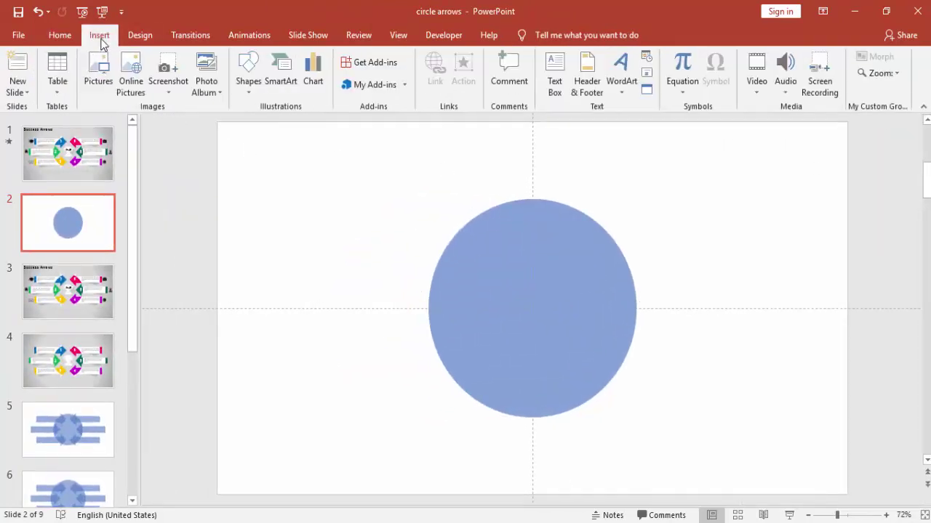
pyautogui.click(247, 93)
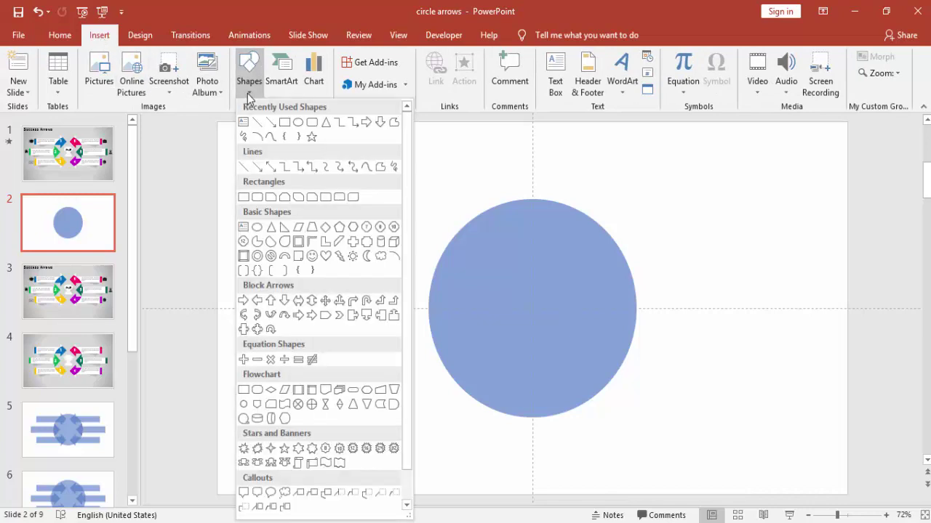
pyautogui.click(244, 300)
pyautogui.moveTo(317, 200)
pyautogui.mouseDown()
pyautogui.moveTo(495, 251)
pyautogui.moveTo(517, 280)
pyautogui.moveTo(447, 248)
pyautogui.mouseUp()
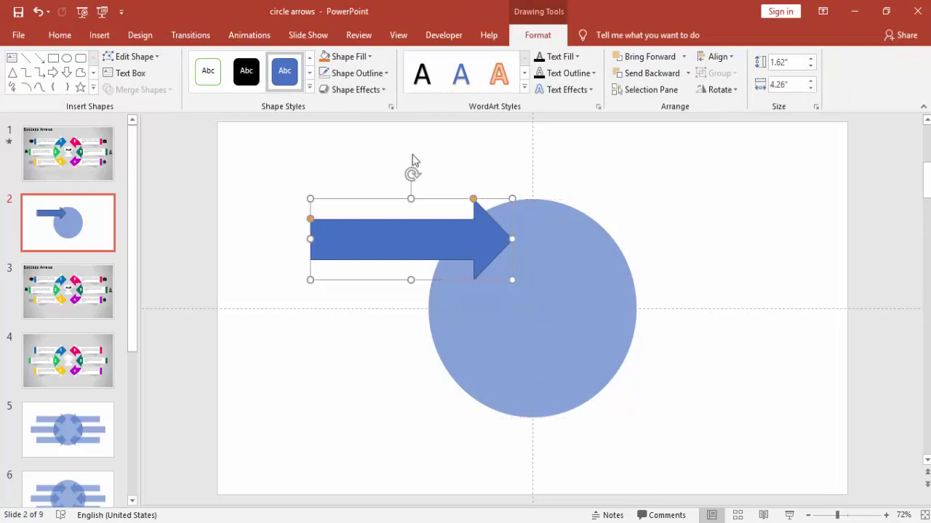
# Remove the arrow's outline and make its fill 42% transparent.
pyautogui.click(375, 73)
pyautogui.click(381, 228)
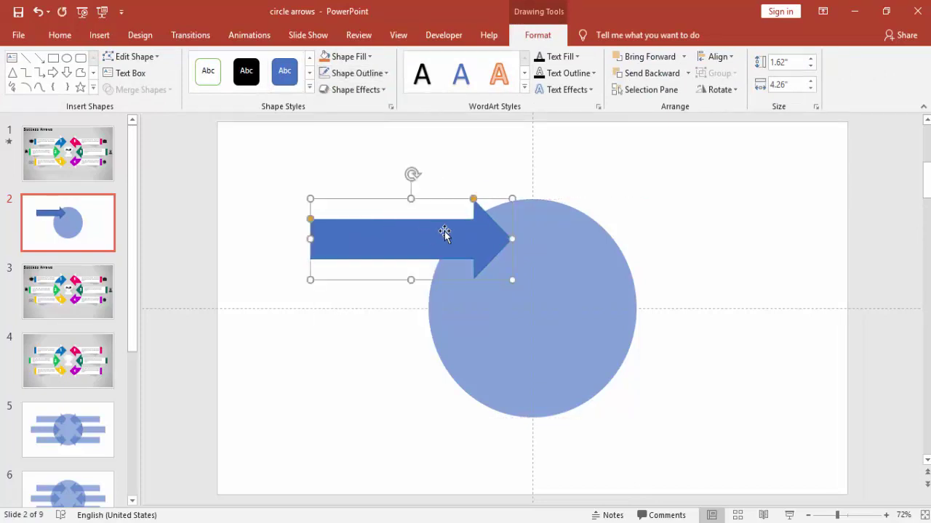
pyautogui.rightClick(445, 232)
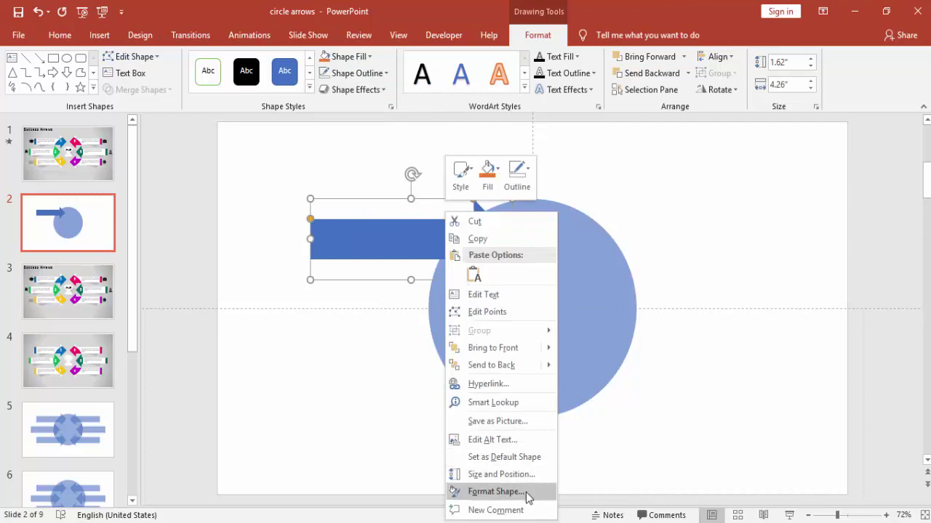
pyautogui.click(494, 492)
pyautogui.moveTo(830, 362); pyautogui.dragTo(840, 367)
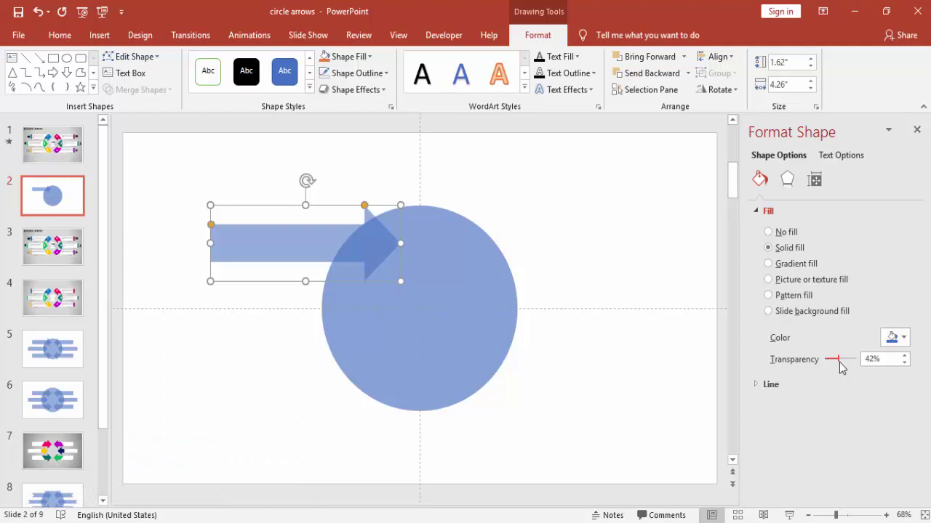
pyautogui.click(637, 230)
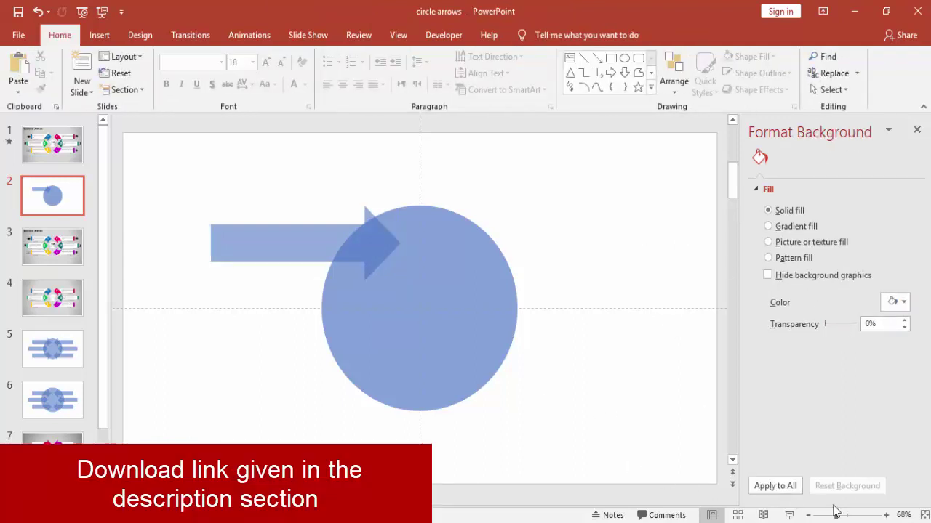
# Zoom in and nudge the arrow so its head rests inside the circle's upper-left edge.
pyautogui.click(861, 515)
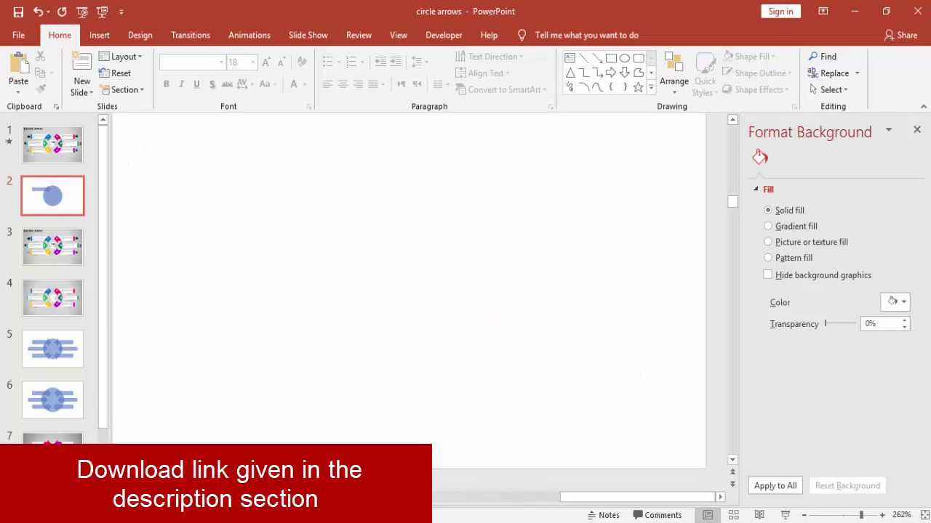
pyautogui.hscroll(-5, 567, 328)
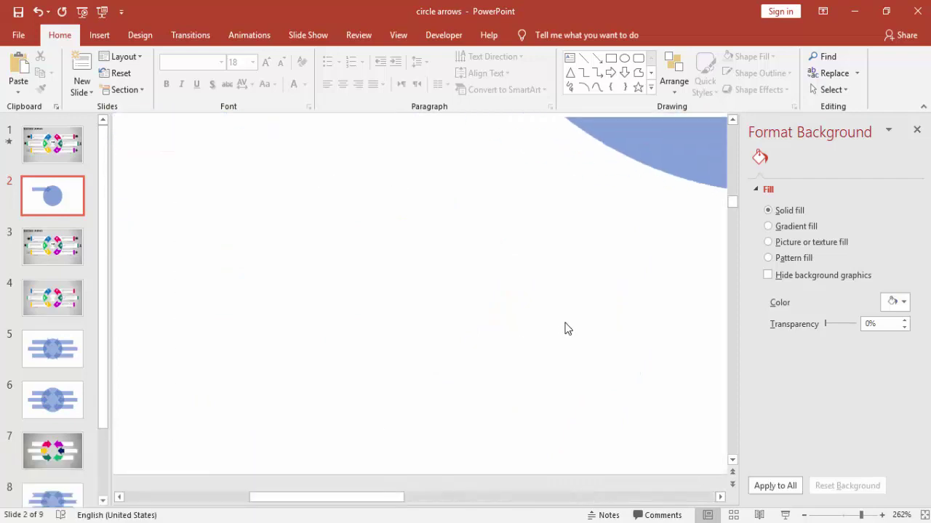
pyautogui.scroll(5, 567, 328)
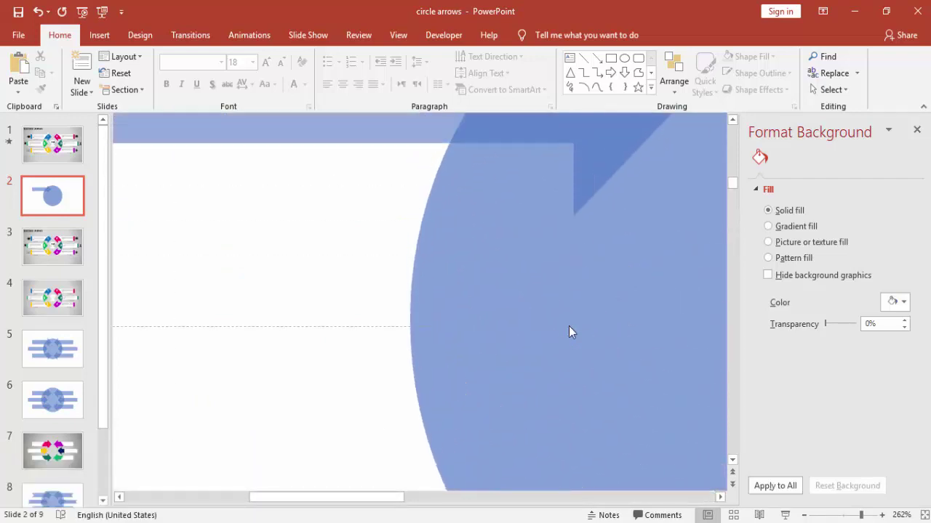
pyautogui.scroll(5, 569, 328)
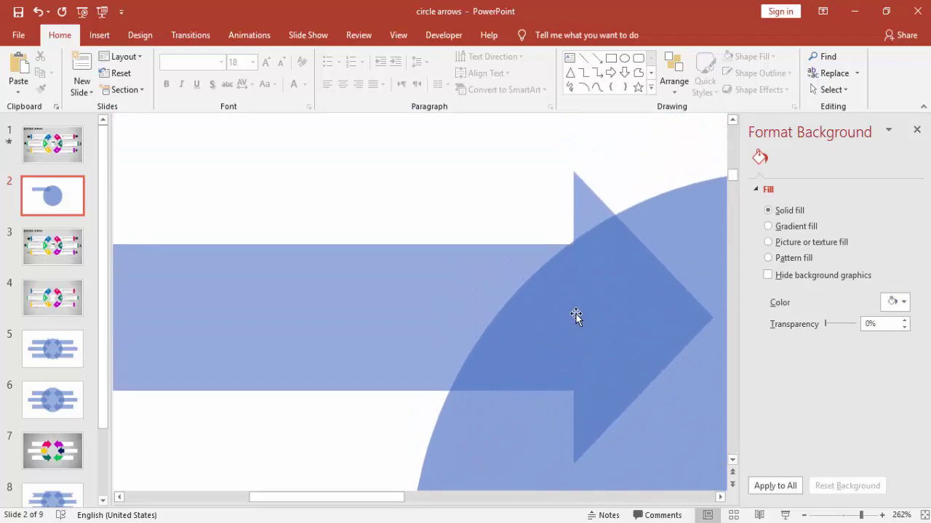
pyautogui.click(582, 313)
pyautogui.moveTo(610, 296); pyautogui.dragTo(615, 296)
pyautogui.hotkey('ctrl', 'z')
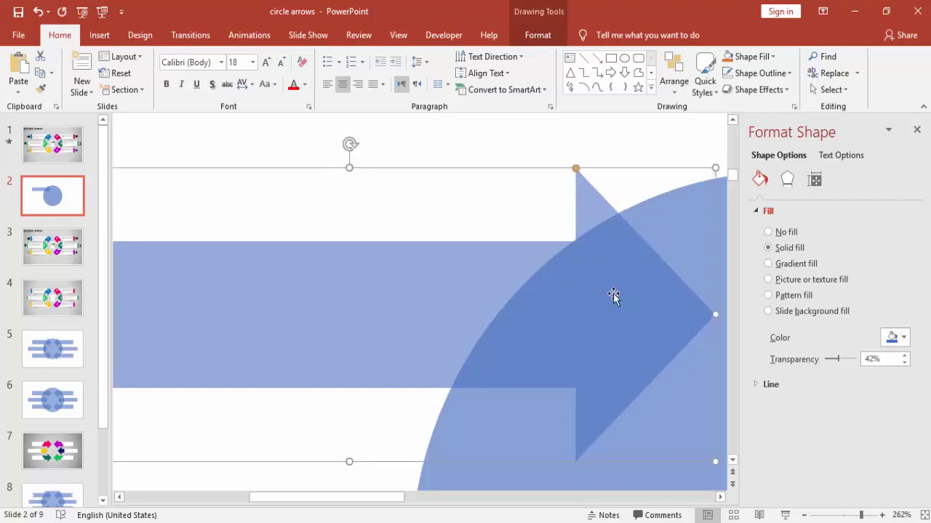
pyautogui.hotkey('ctrl', 'Down')
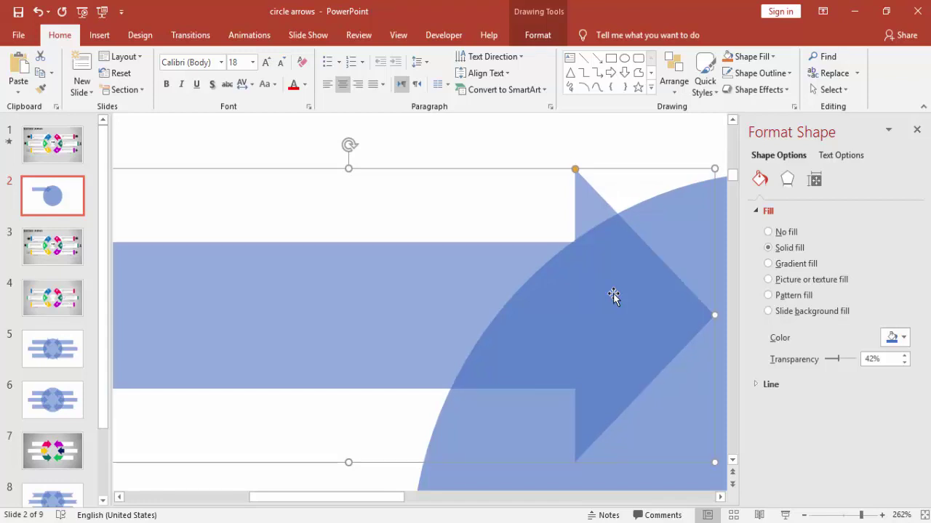
pyautogui.hotkey('ctrl', 'Up')
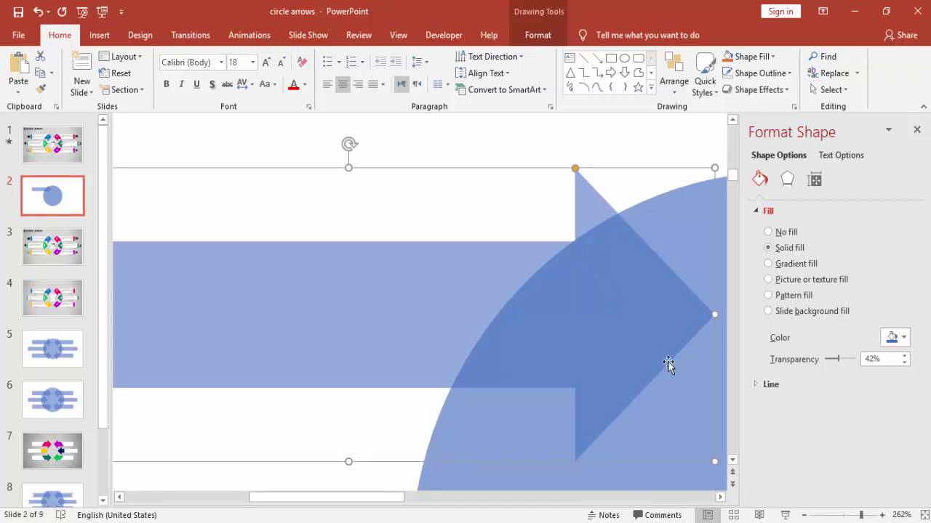
pyautogui.click(839, 515)
pyautogui.click(831, 516)
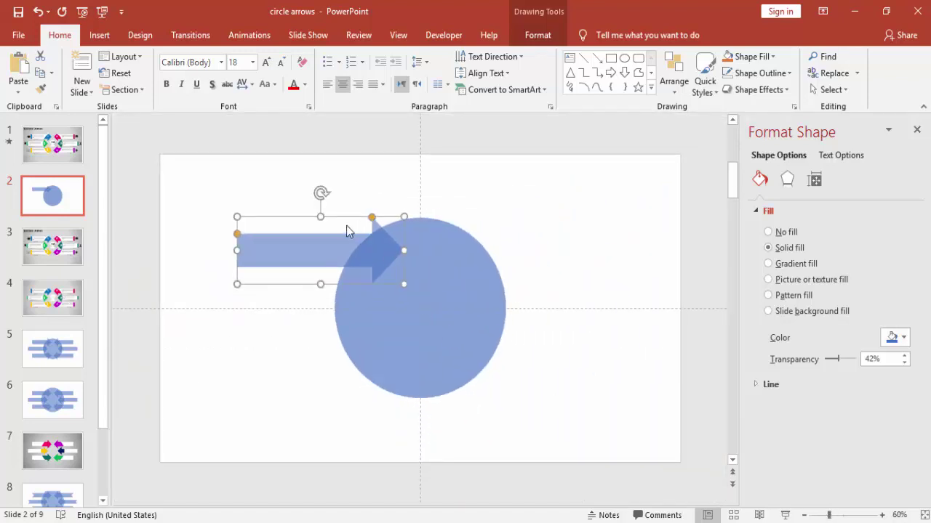
# Duplicate the arrow twice below the first, then select the top and bottom arrows.
pyautogui.moveTo(334, 270); pyautogui.dragTo(304, 318)
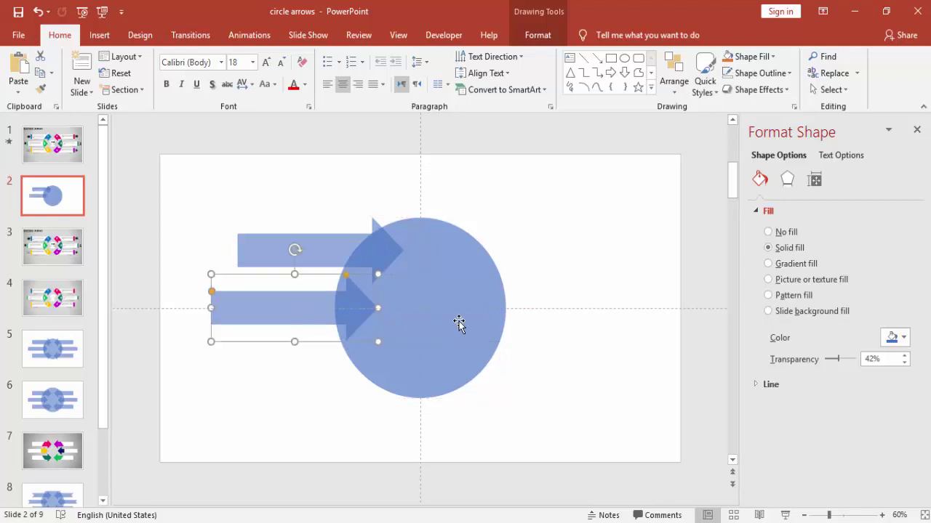
pyautogui.keyDown('ctrl'); pyautogui.moveTo(339, 277); pyautogui.dragTo(310, 331); pyautogui.keyUp('ctrl')
pyautogui.moveTo(307, 364); pyautogui.dragTo(364, 369)
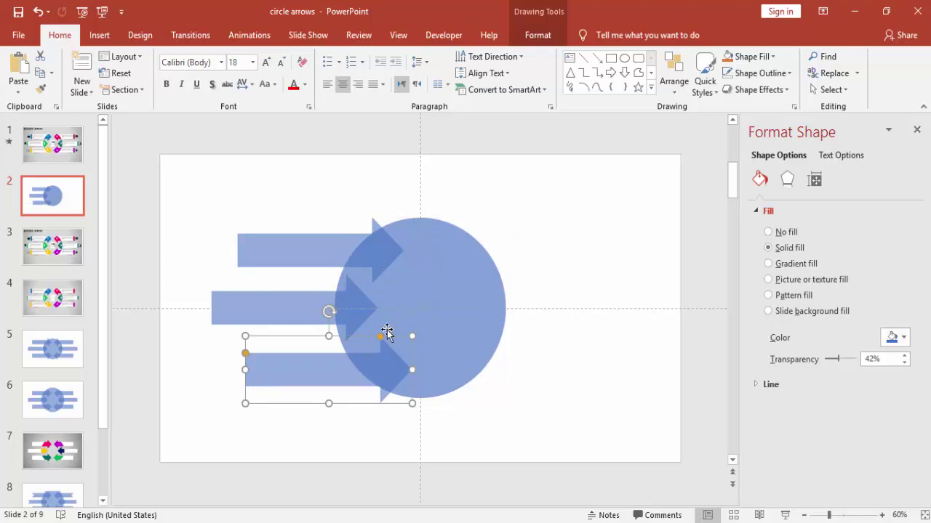
pyautogui.keyDown('shift'); pyautogui.click(340, 258); pyautogui.keyUp('shift')
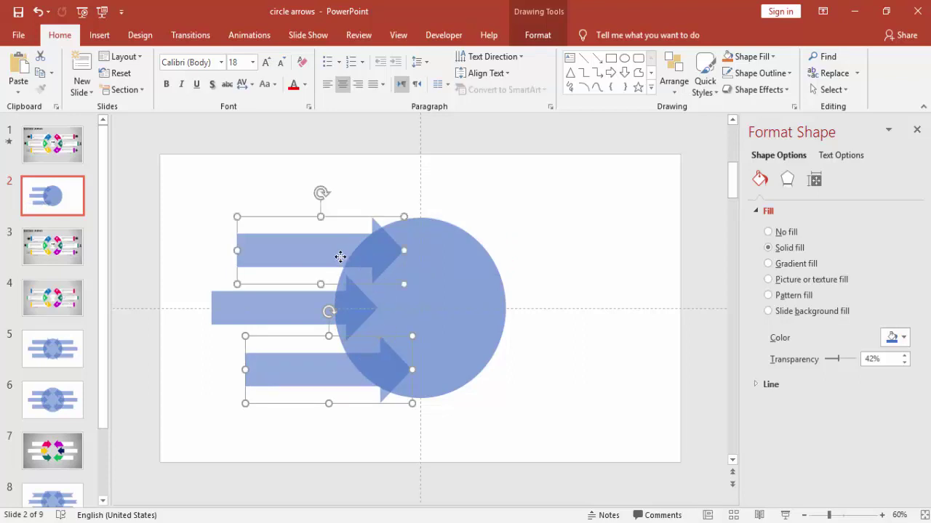
# Align the top and bottom arrows on their left edges.
pyautogui.click(558, 35)
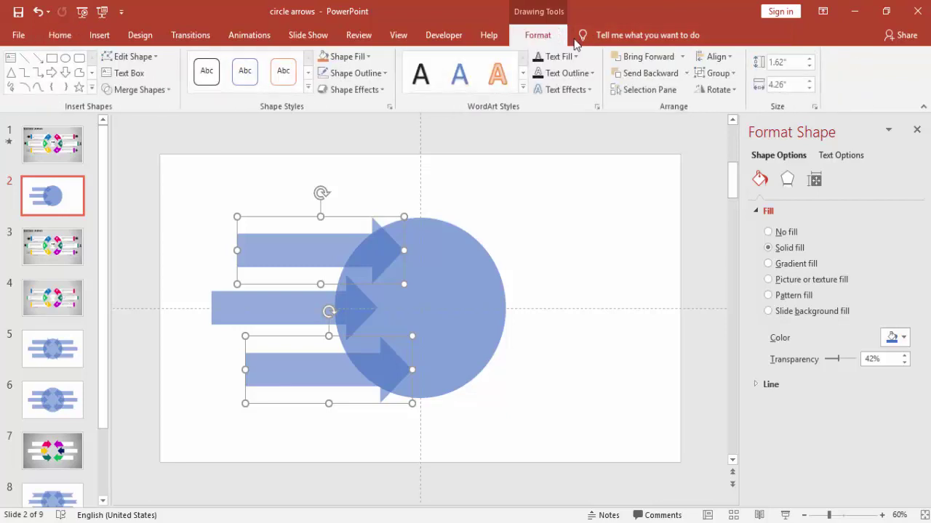
pyautogui.click(715, 56)
pyautogui.click(730, 76)
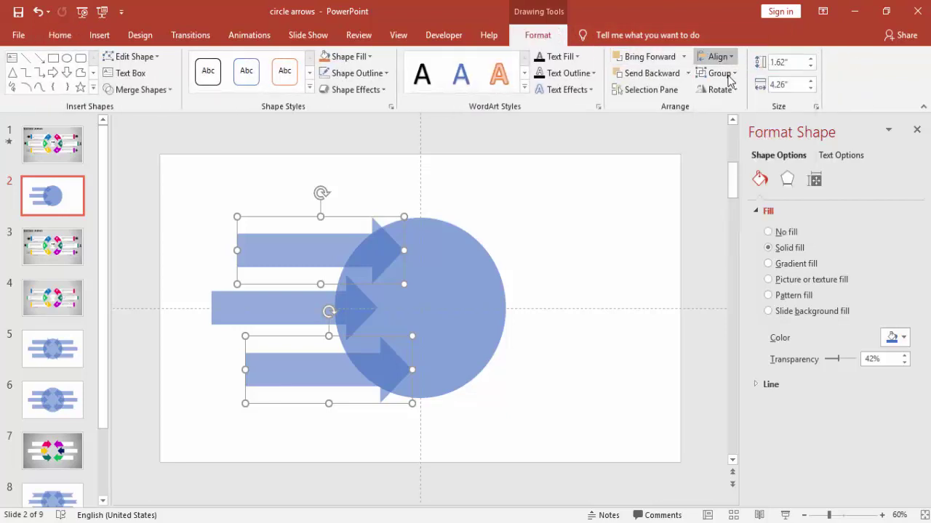
pyautogui.click(576, 200)
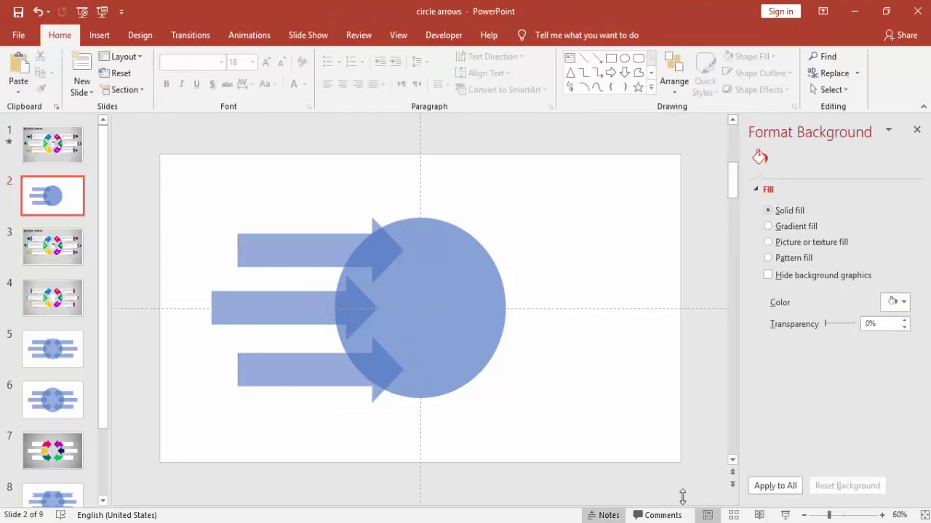
# Zoom in and nudge the bottom arrow up until it lines up evenly.
pyautogui.moveTo(829, 515); pyautogui.dragTo(851, 515)
pyautogui.scroll(-3, 328, 444)
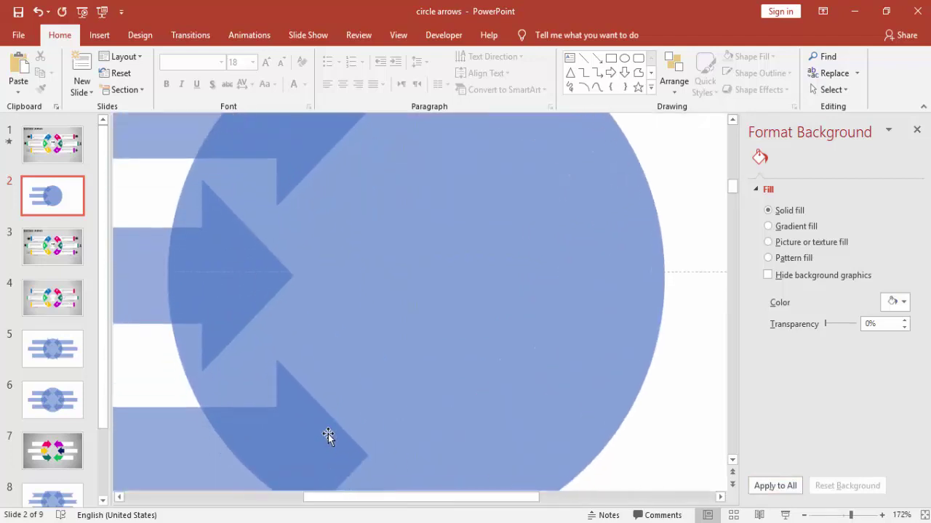
pyautogui.click(301, 410)
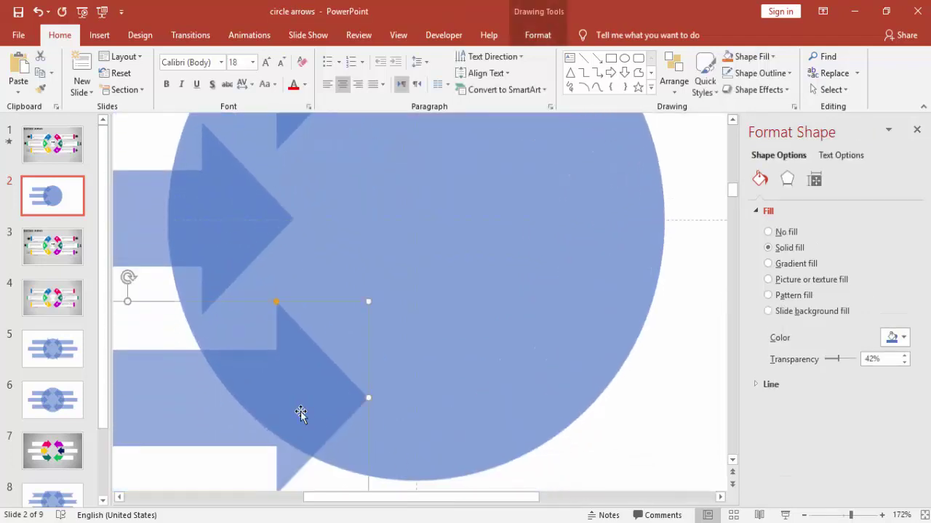
pyautogui.hotkey('ctrl', 'Up')
pyautogui.hotkey('ctrl', 'Up')
pyautogui.hotkey('ctrl', 'Up')
pyautogui.hotkey('ctrl', 'Up')
pyautogui.hotkey('ctrl', 'Up')
pyautogui.hotkey('ctrl', 'Up')
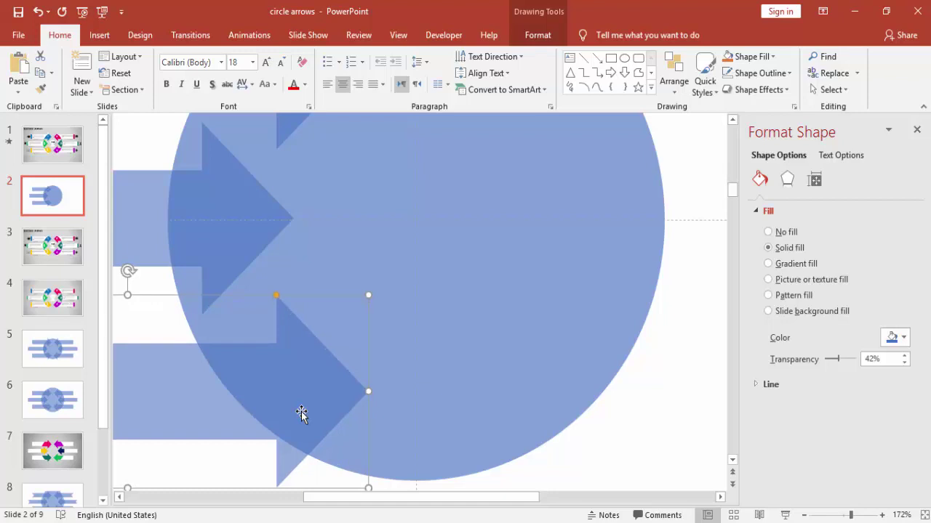
pyautogui.hotkey('ctrl', 'Up')
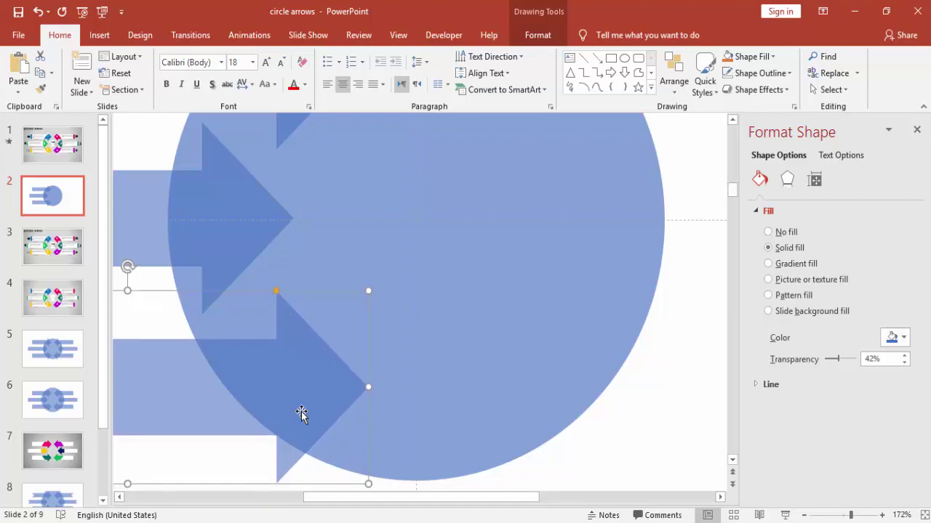
pyautogui.hotkey('ctrl', 'Down')
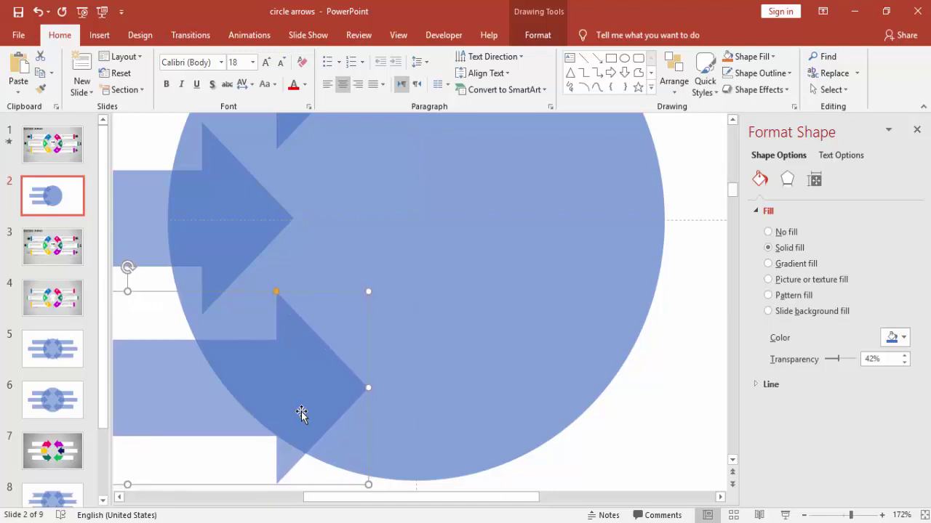
pyautogui.hotkey('ctrl', 'Up')
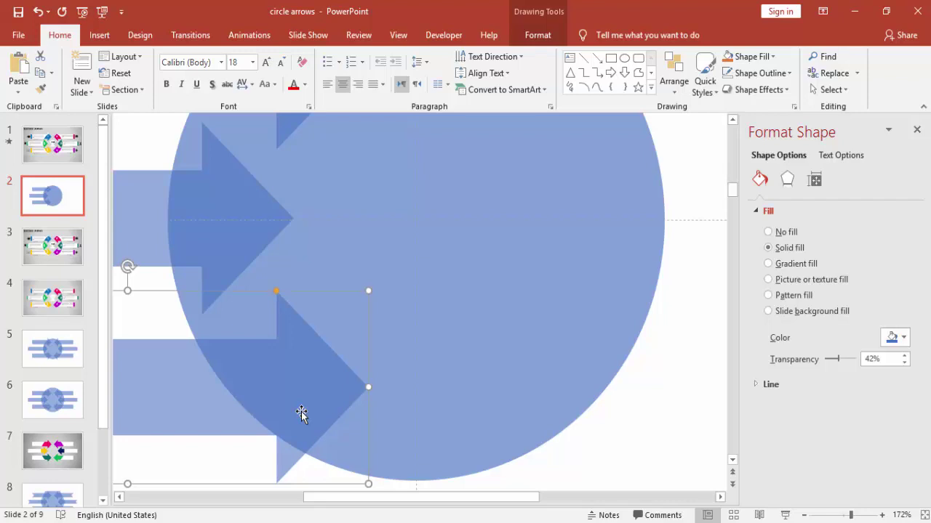
pyautogui.moveTo(840, 517); pyautogui.dragTo(829, 517)
# Select the three left arrows and group them.
pyautogui.click(515, 380)
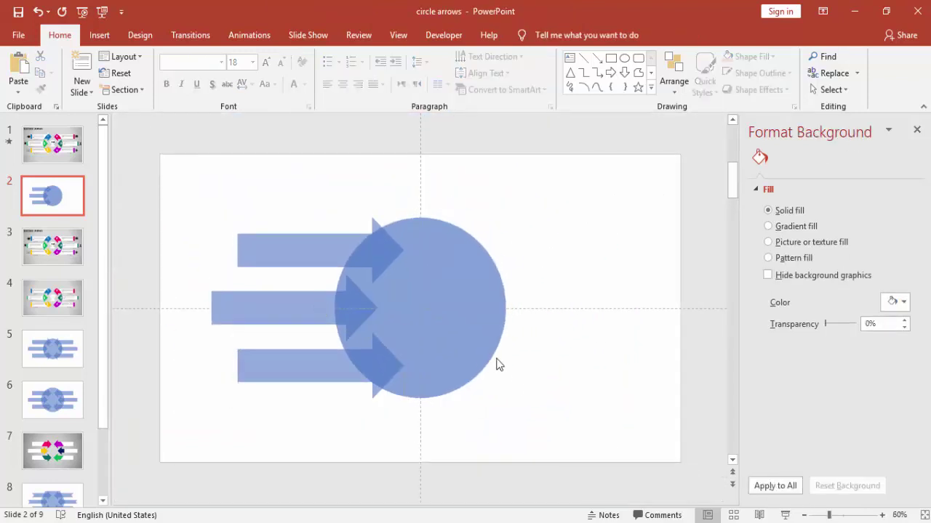
pyautogui.click(302, 258)
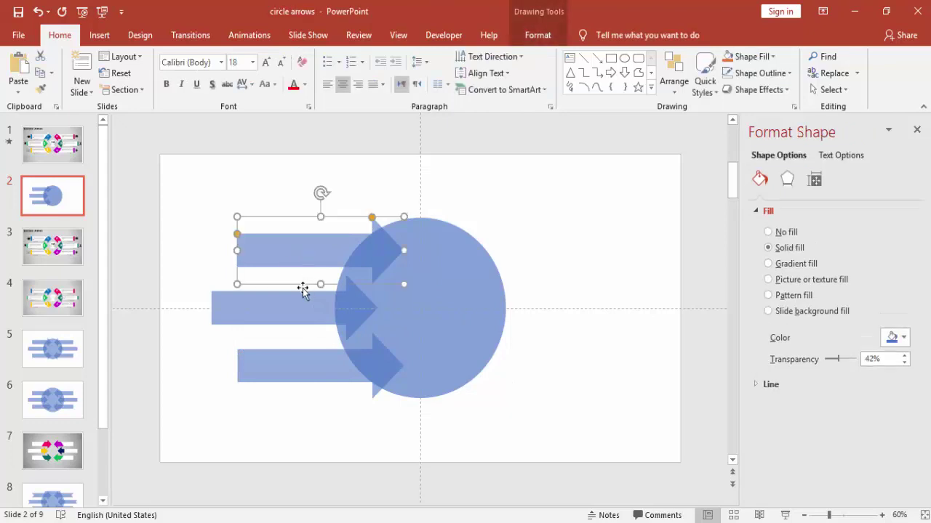
pyautogui.keyDown('shift'); pyautogui.click(299, 314); pyautogui.keyUp('shift')
pyautogui.keyDown('shift'); pyautogui.click(325, 364); pyautogui.keyUp('shift')
pyautogui.rightClick(325, 363)
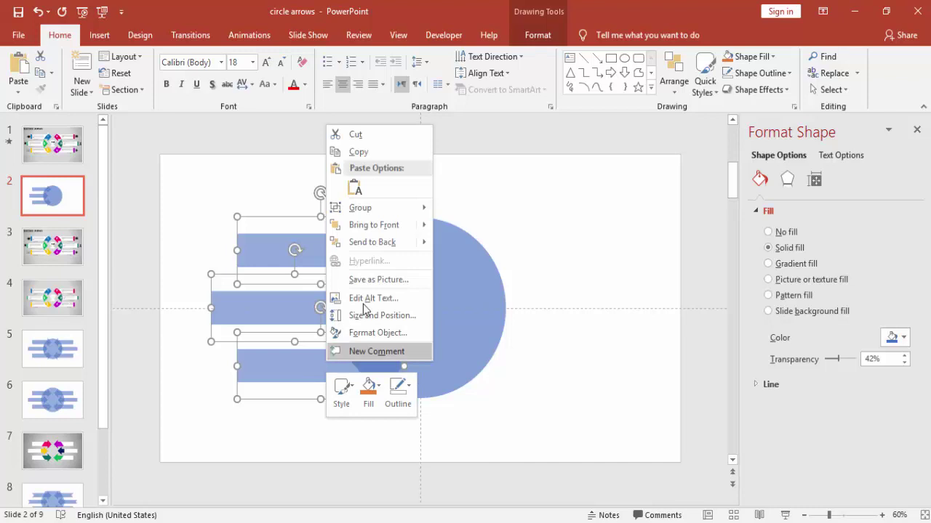
pyautogui.moveTo(404, 213)
pyautogui.click(452, 211)
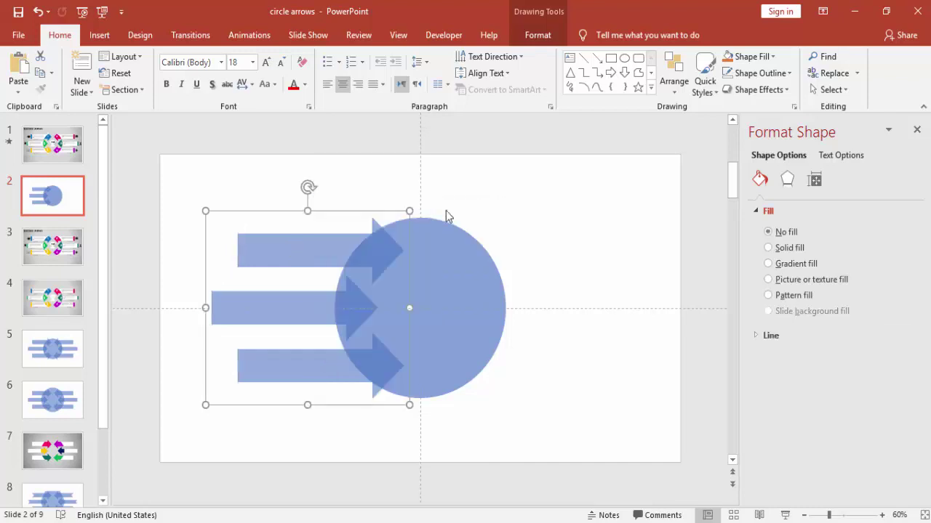
# Copy the arrow group to the right and flip it horizontally.
pyautogui.moveTo(334, 270); pyautogui.dragTo(533, 263)
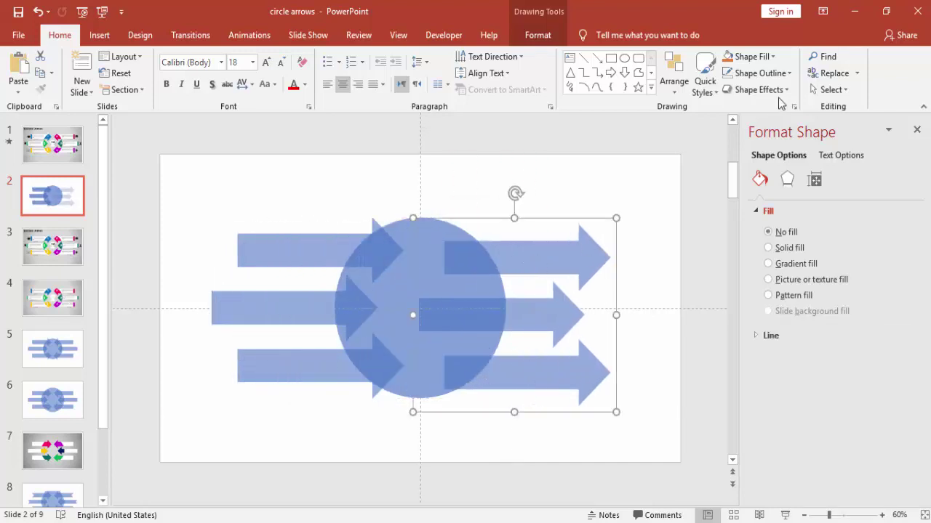
pyautogui.click(559, 37)
pyautogui.click(718, 89)
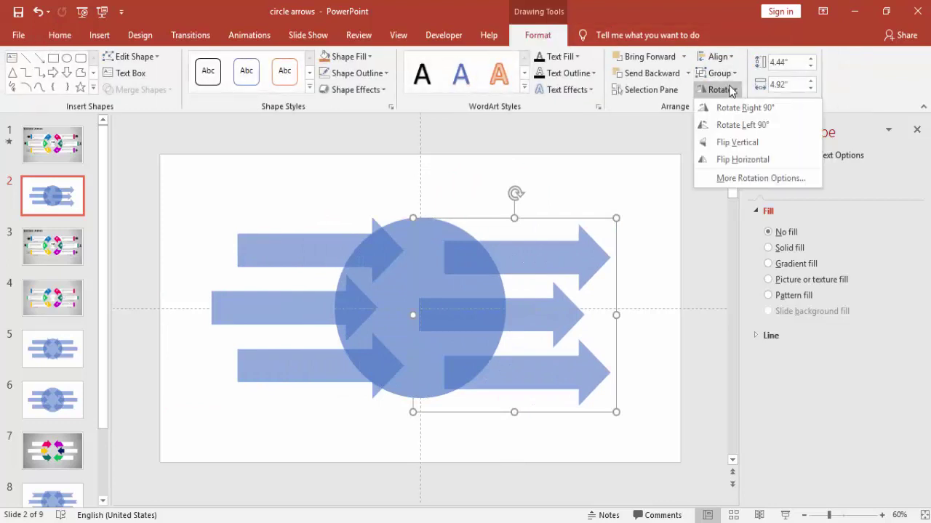
pyautogui.click(738, 161)
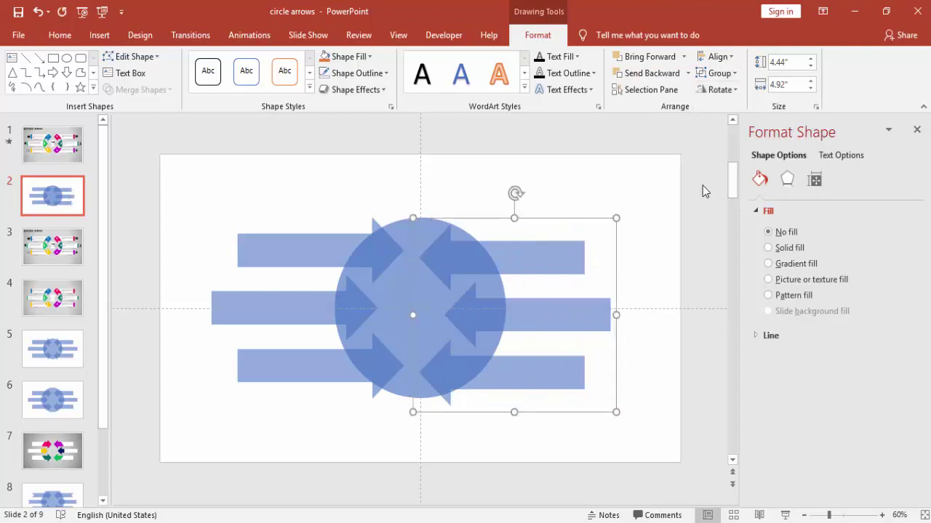
# Move and nudge the mirrored group right and up so its heads overlap the circle's right side.
pyautogui.moveTo(522, 267)
pyautogui.mouseDown()
pyautogui.moveTo(533, 251)
pyautogui.moveTo(526, 258)
pyautogui.mouseUp()
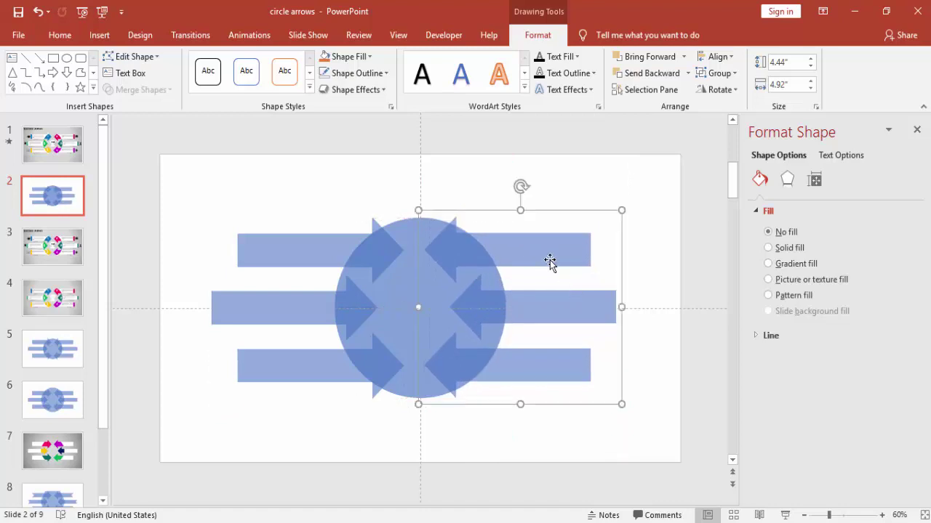
pyautogui.click(860, 518)
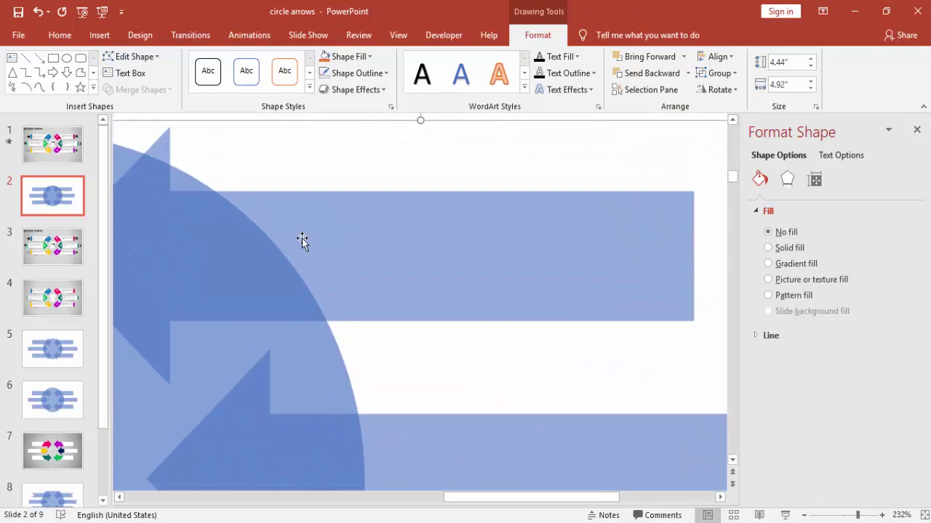
pyautogui.press('Right')
pyautogui.press('Right')
pyautogui.press('Right')
pyautogui.press('Right')
pyautogui.press('Right')
pyautogui.press('Right')
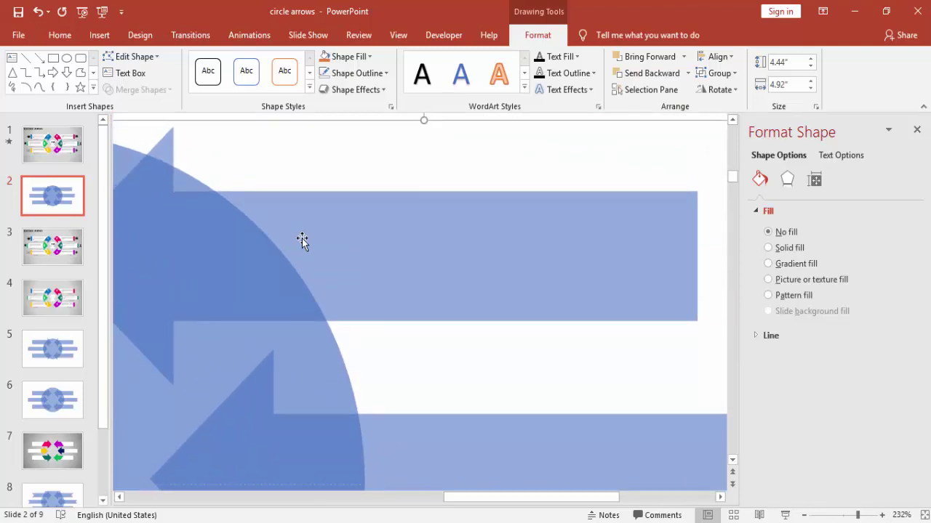
pyautogui.hotkey('ctrl', 'Up')
pyautogui.hotkey('ctrl', 'Up')
pyautogui.hotkey('ctrl', 'Up')
pyautogui.hotkey('ctrl', 'Up')
pyautogui.hotkey('ctrl', 'Up')
pyautogui.hotkey('ctrl', 'Up')
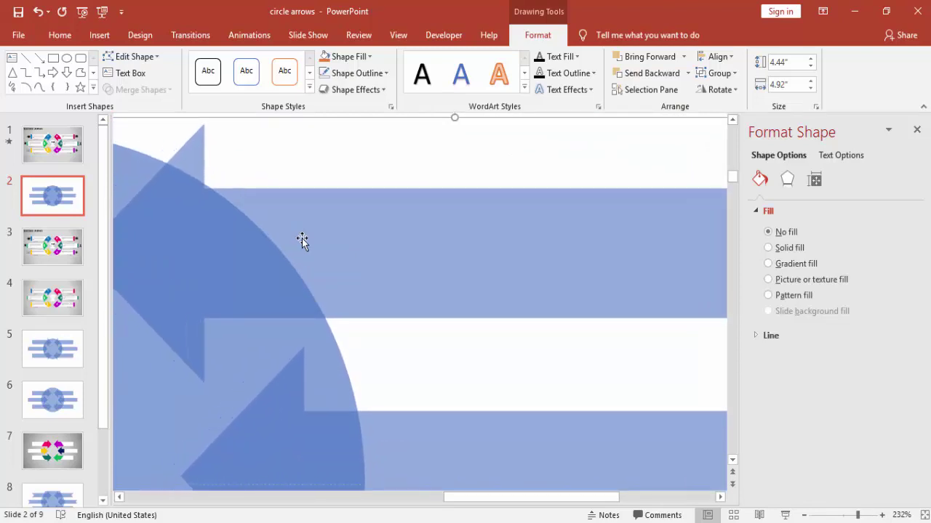
pyautogui.hotkey('ctrl', 'Up')
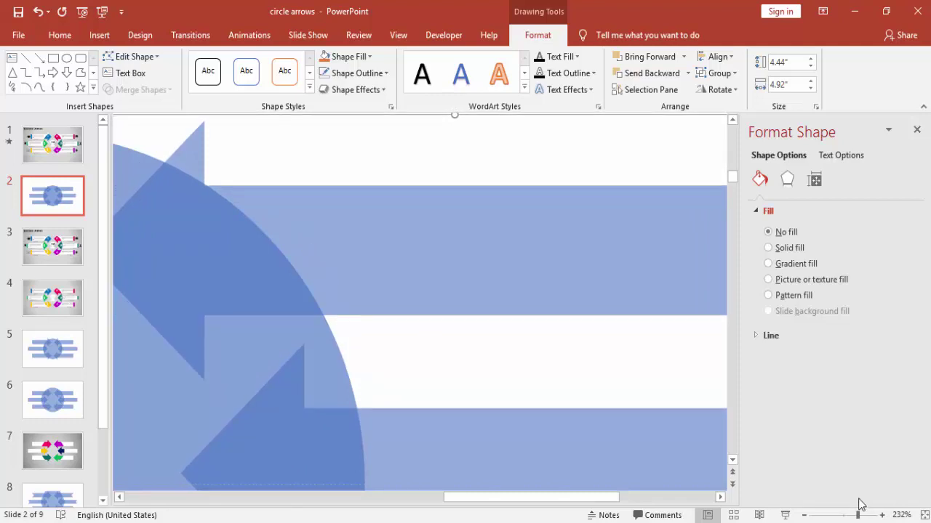
pyautogui.click(840, 515)
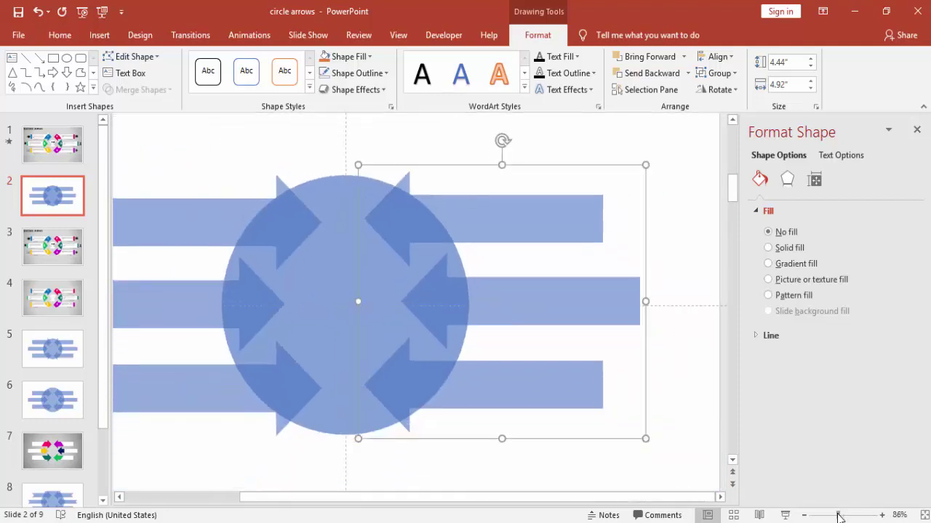
# Ungroup both the right and left arrow groups into separate arrows.
pyautogui.rightClick(558, 231)
pyautogui.moveTo(625, 317)
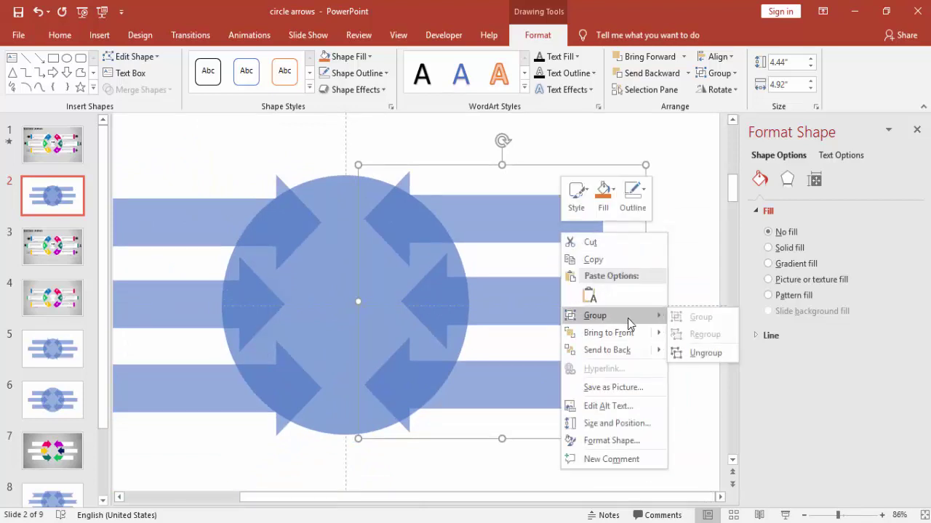
pyautogui.click(699, 353)
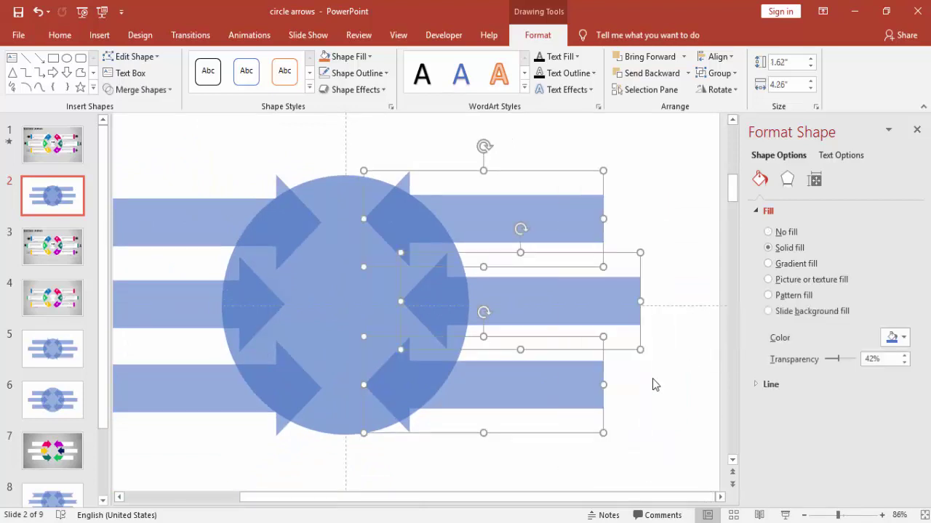
pyautogui.click(509, 475)
pyautogui.click(245, 228)
pyautogui.rightClick(254, 232)
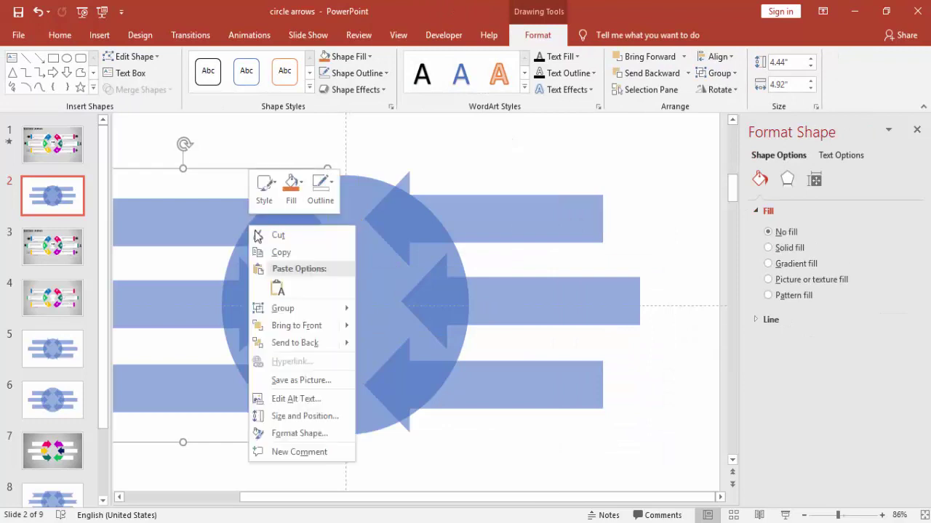
pyautogui.moveTo(298, 309)
pyautogui.click(400, 349)
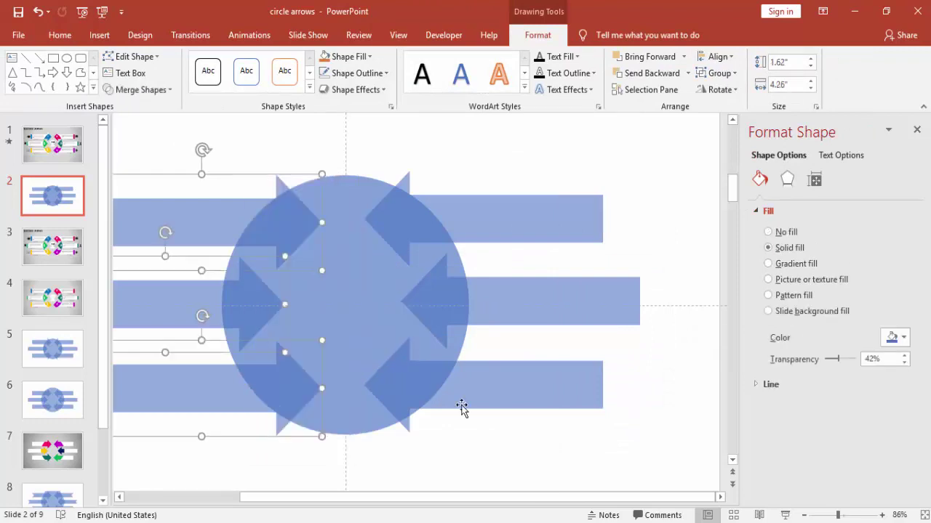
pyautogui.click(499, 436)
# Align the top-left and top-right arrows along their bottom edges.
pyautogui.click(269, 231)
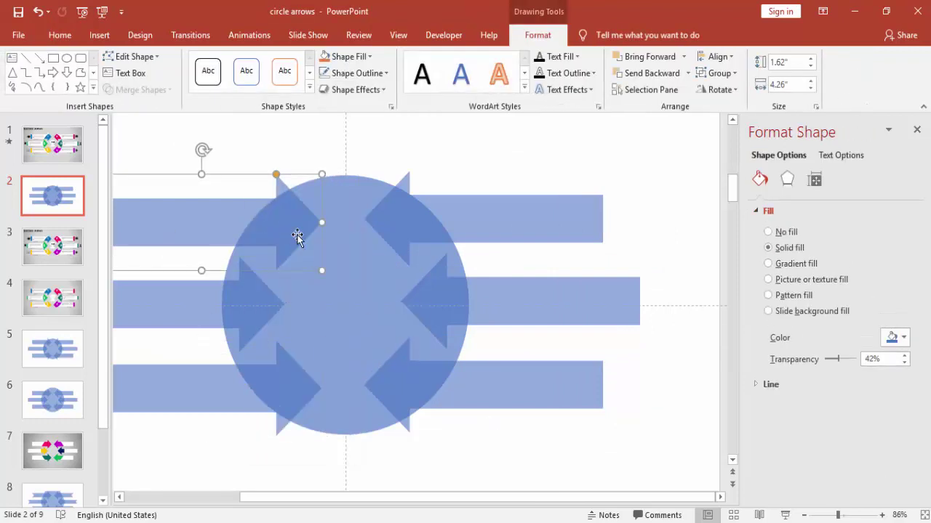
pyautogui.keyDown('shift'); pyautogui.click(404, 216); pyautogui.keyUp('shift')
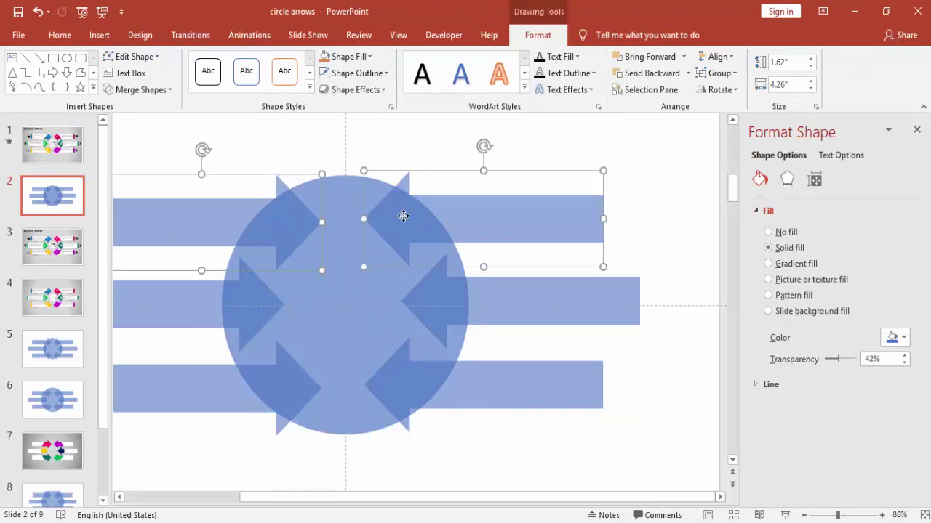
pyautogui.click(715, 57)
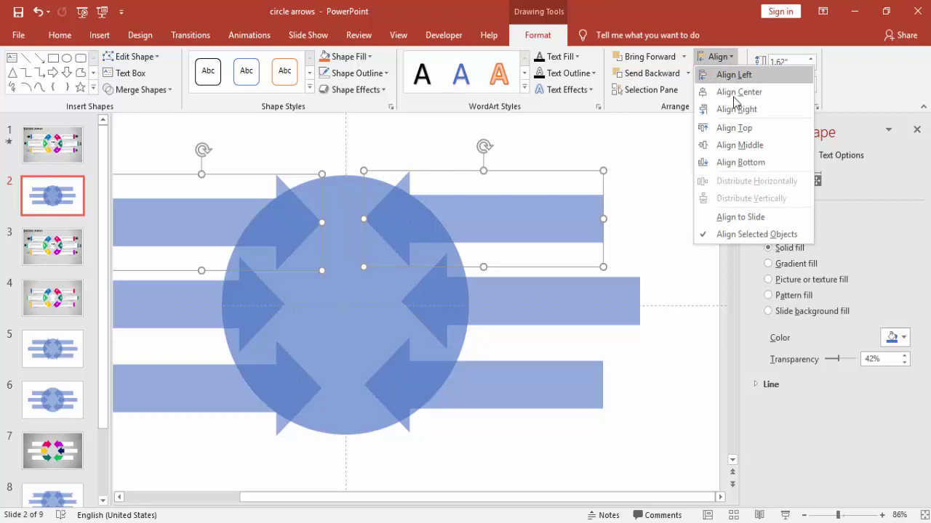
pyautogui.click(747, 161)
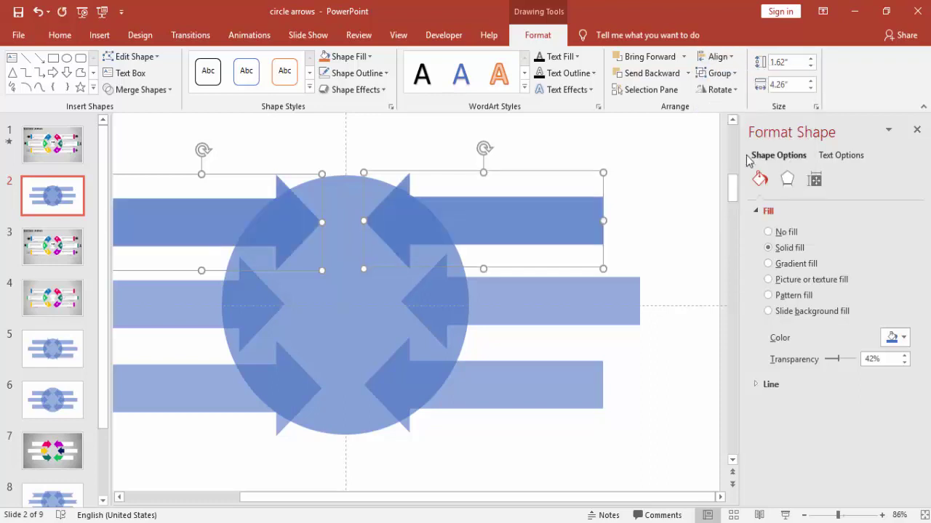
pyautogui.click(652, 176)
pyautogui.click(185, 306)
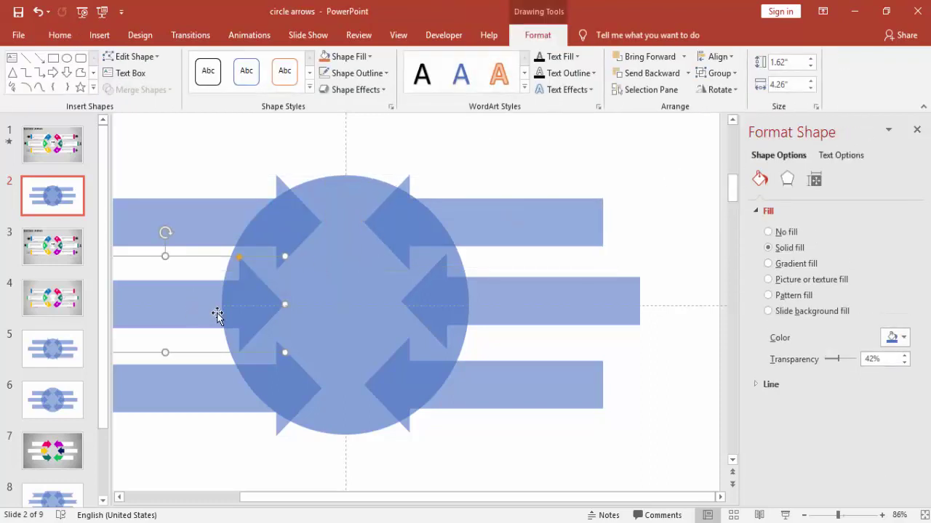
# Nudge the top-right arrow slightly up and the middle-right arrow slightly right.
pyautogui.keyDown('shift'); pyautogui.click(522, 301); pyautogui.keyUp('shift')
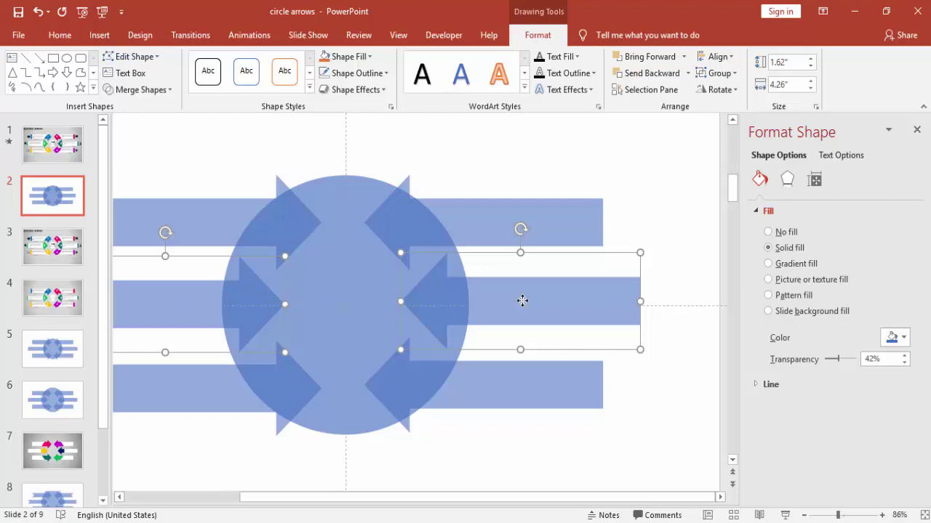
pyautogui.click(574, 160)
pyautogui.click(529, 216)
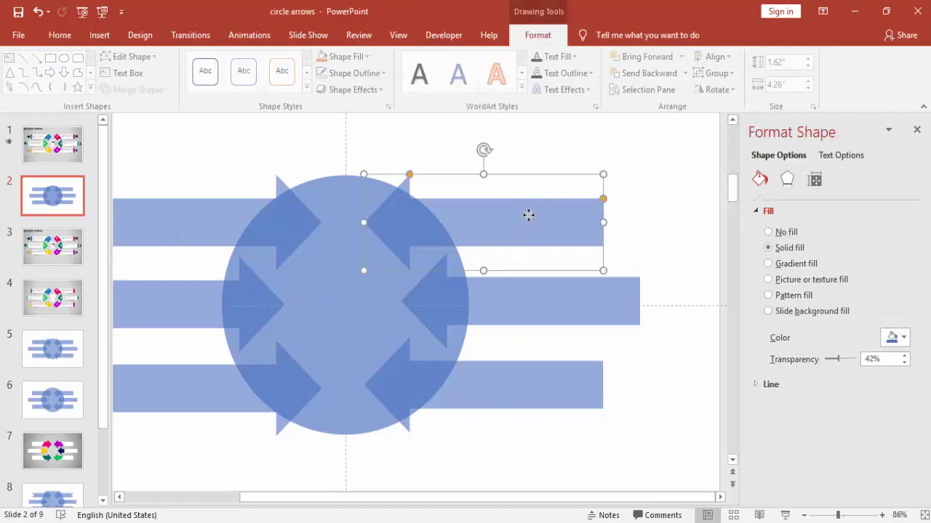
pyautogui.press('Up')
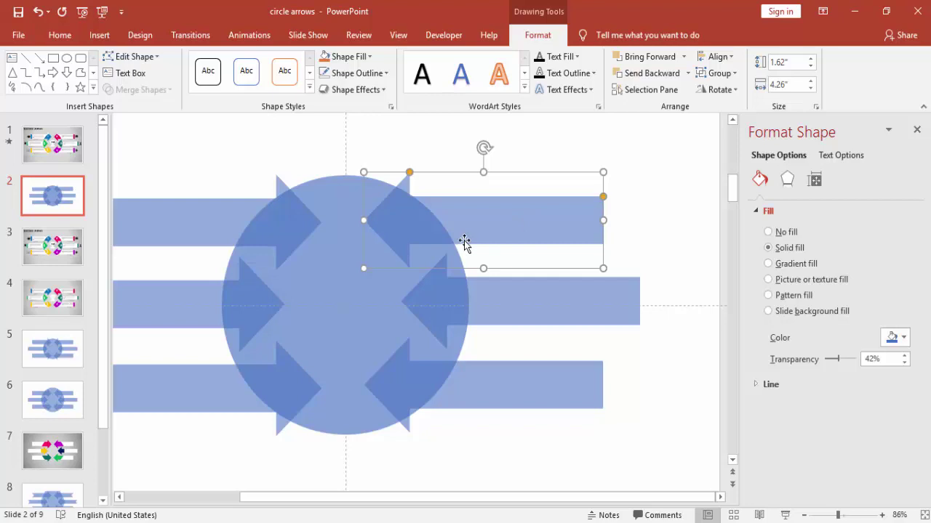
pyautogui.click(513, 301)
pyautogui.press('Right')
pyautogui.press('Right')
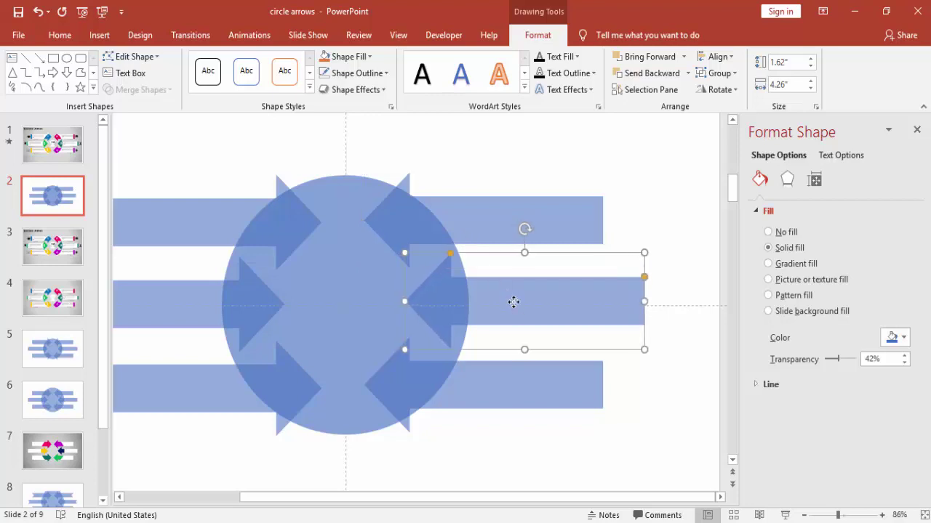
# Move the bottom-right arrow slightly left and down, fine-tuning it while zoomed in.
pyautogui.click(457, 386)
pyautogui.moveTo(457, 386); pyautogui.dragTo(446, 397)
pyautogui.moveTo(840, 515); pyautogui.dragTo(852, 515)
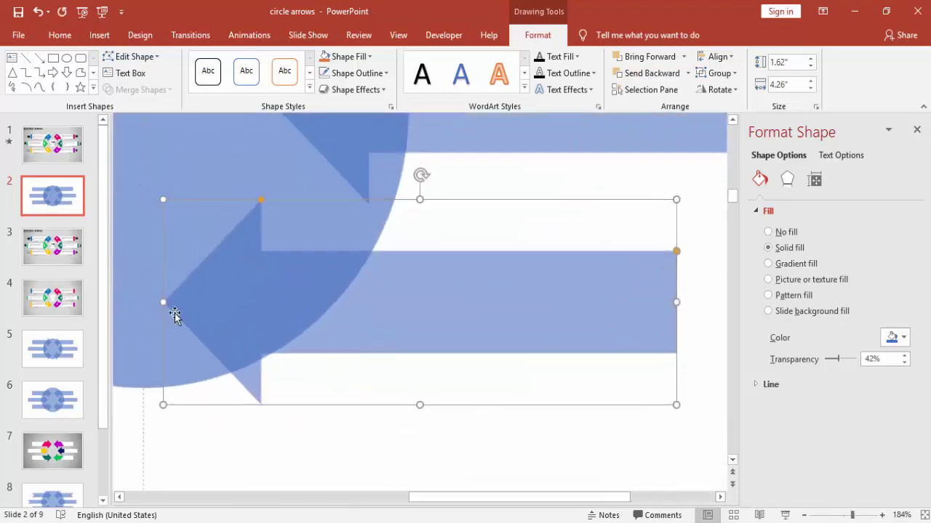
pyautogui.hotkey('ctrl', 'Down')
pyautogui.hotkey('ctrl', 'Down')
pyautogui.hotkey('ctrl', 'Down')
pyautogui.hotkey('ctrl', 'Down')
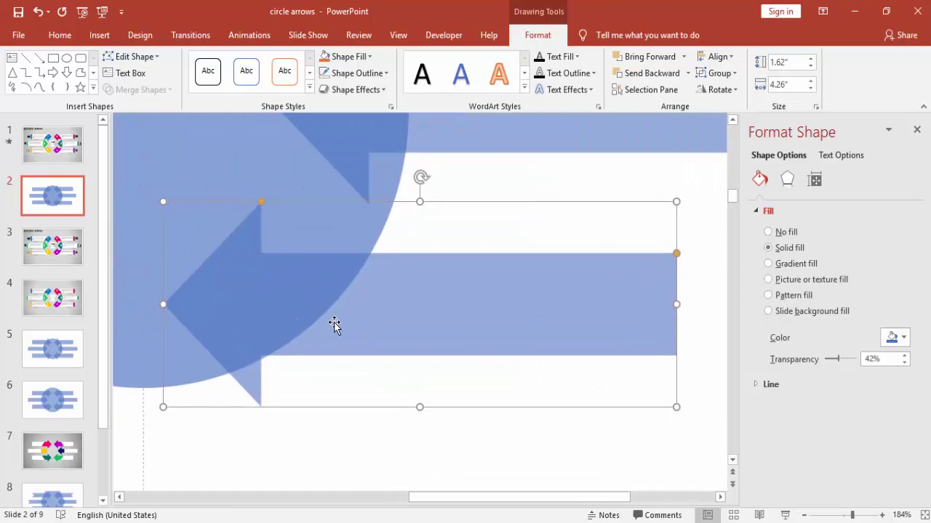
pyautogui.hotkey('ctrl', 'Down')
pyautogui.hotkey('ctrl', 'Up')
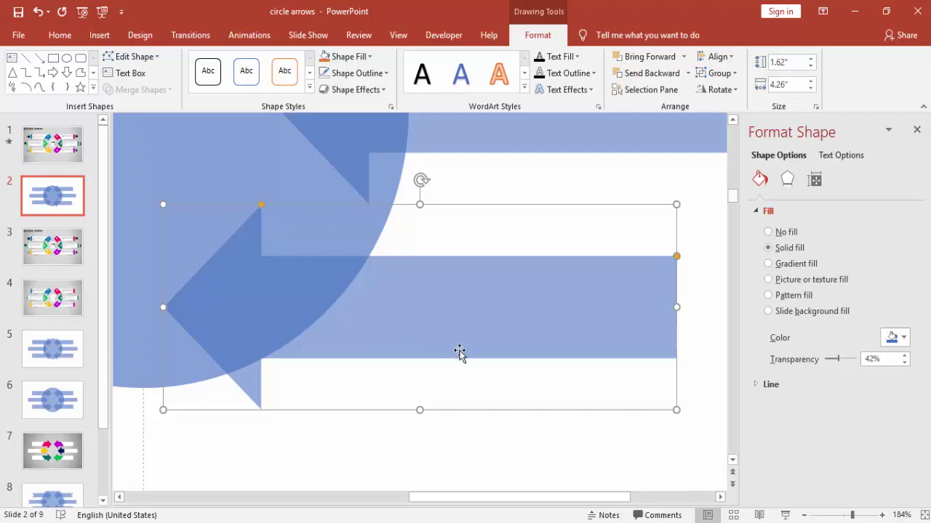
pyautogui.moveTo(852, 514); pyautogui.dragTo(834, 518)
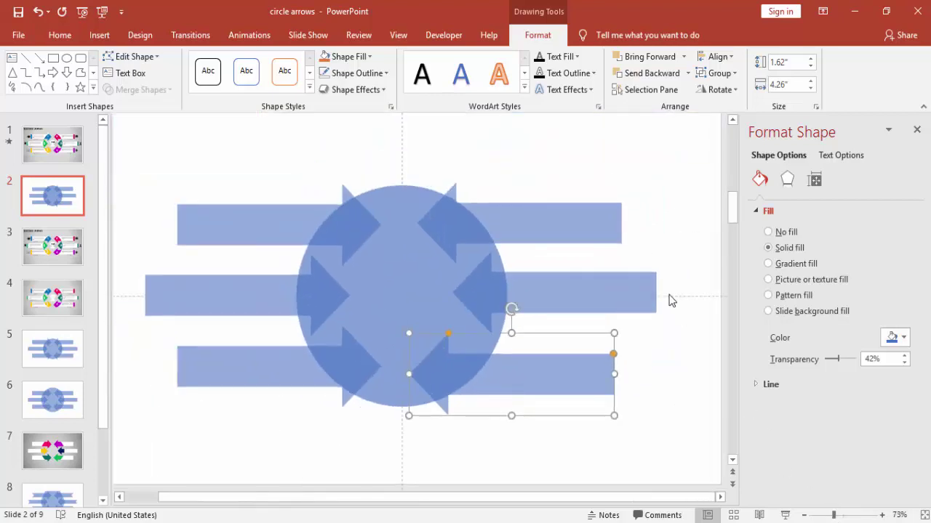
# Marquee-select all the shapes on the slide.
pyautogui.click(643, 224)
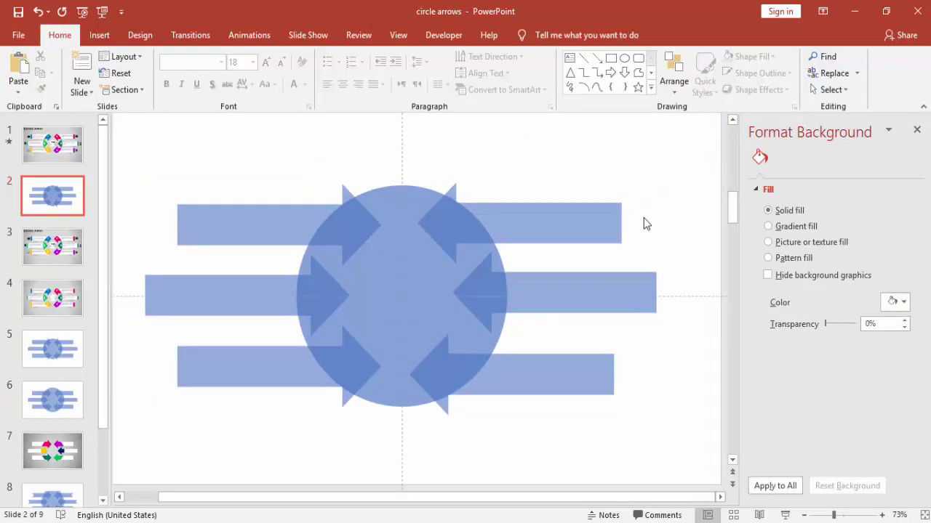
pyautogui.scroll(1, 537, 453)
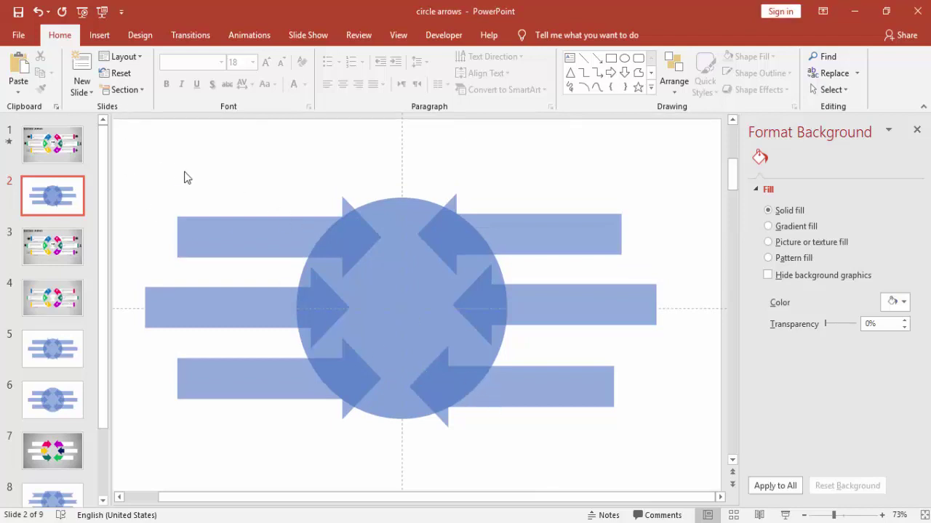
pyautogui.moveTo(132, 161)
pyautogui.mouseDown()
pyautogui.moveTo(534, 440)
pyautogui.moveTo(710, 474)
pyautogui.mouseUp()
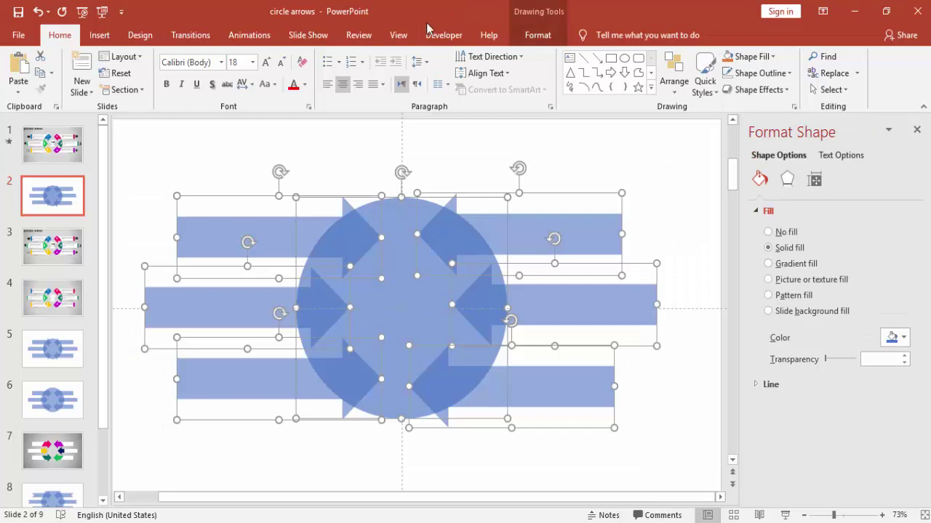
# Apply Merge Shapes > Fragment to the circle and arrows, then delete the central circle piece.
pyautogui.click(536, 34)
pyautogui.click(164, 90)
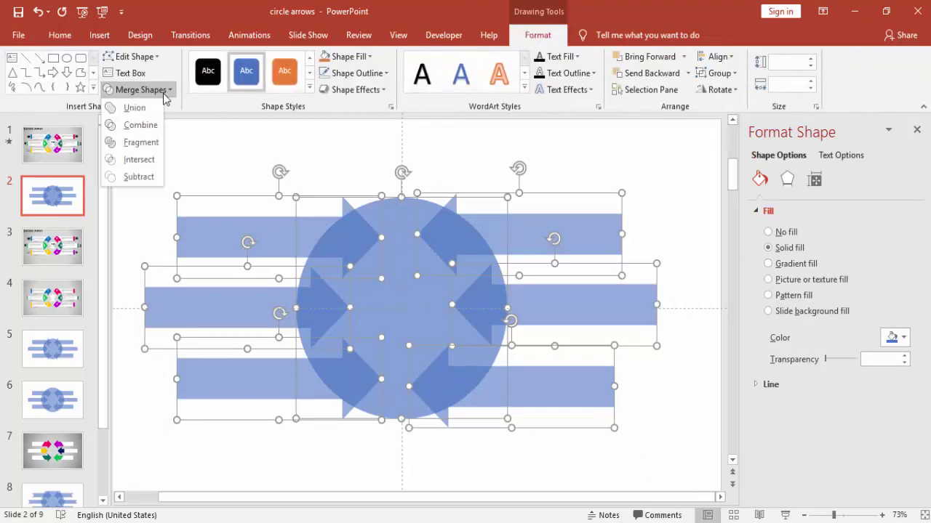
pyautogui.click(153, 142)
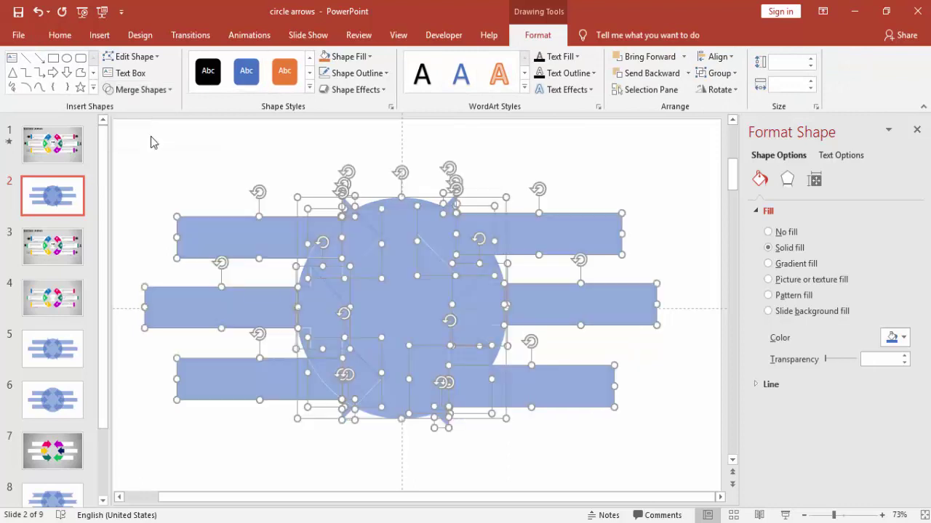
pyautogui.click(334, 138)
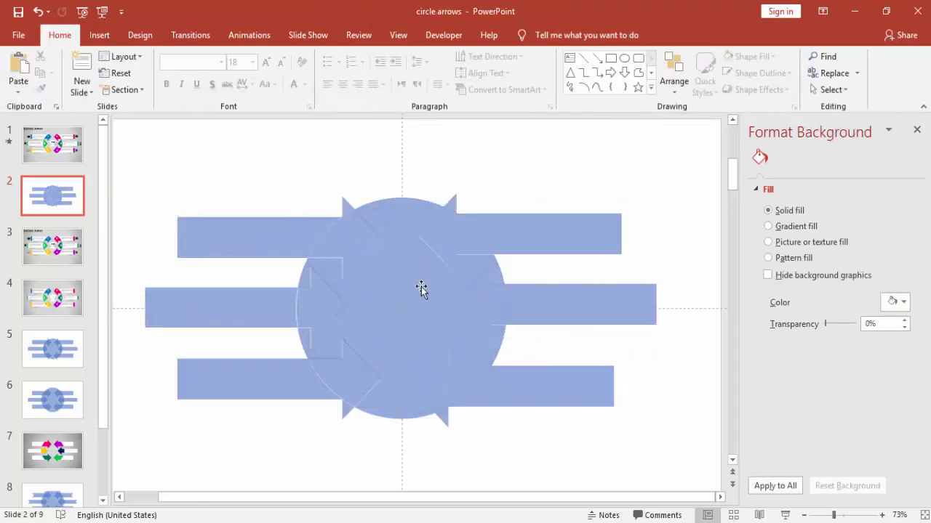
pyautogui.click(419, 287)
pyautogui.press('Delete')
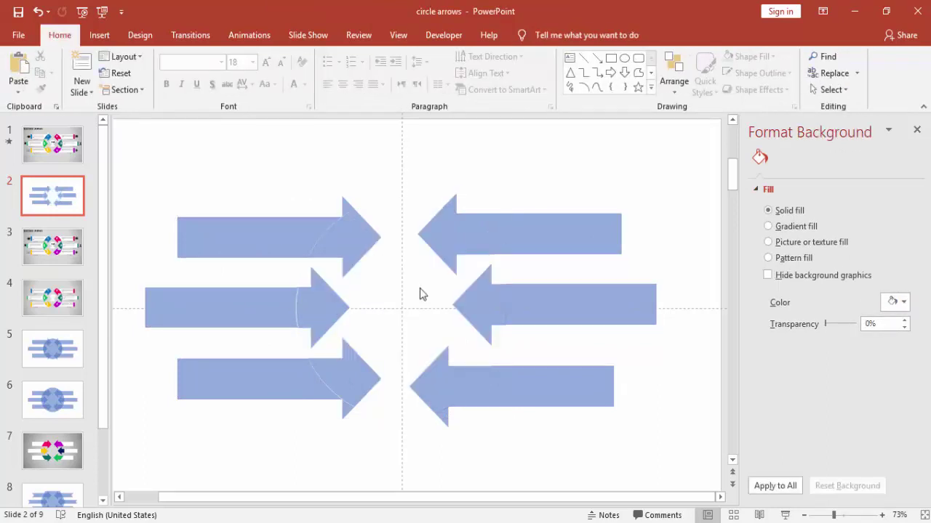
# Make all six arrowhead pieces fully opaque.
pyautogui.click(344, 240)
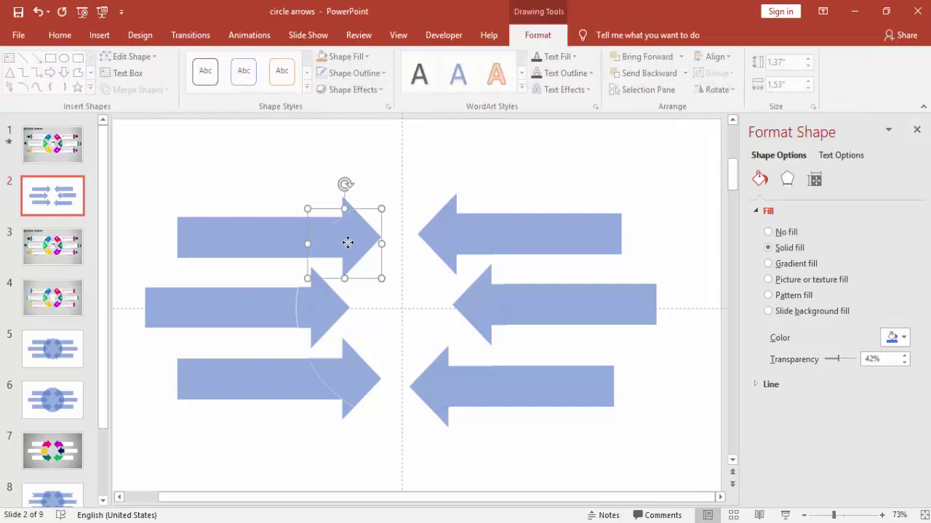
pyautogui.keyDown('shift'); pyautogui.click(339, 310); pyautogui.keyUp('shift')
pyautogui.keyDown('shift'); pyautogui.click(350, 372); pyautogui.keyUp('shift')
pyautogui.keyDown('shift'); pyautogui.click(437, 378); pyautogui.keyUp('shift')
pyautogui.keyDown('shift'); pyautogui.click(478, 309); pyautogui.keyUp('shift')
pyautogui.keyDown('shift'); pyautogui.click(454, 243); pyautogui.keyUp('shift')
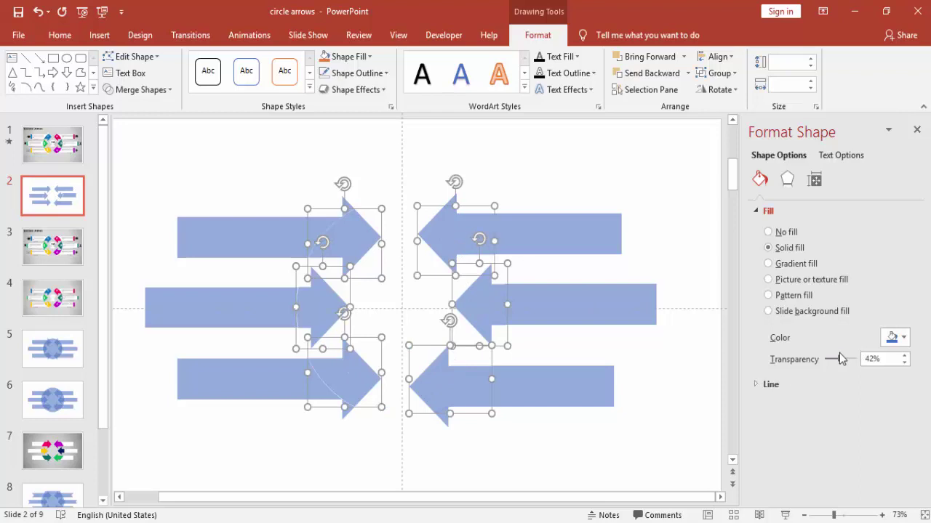
pyautogui.moveTo(843, 362); pyautogui.dragTo(821, 363)
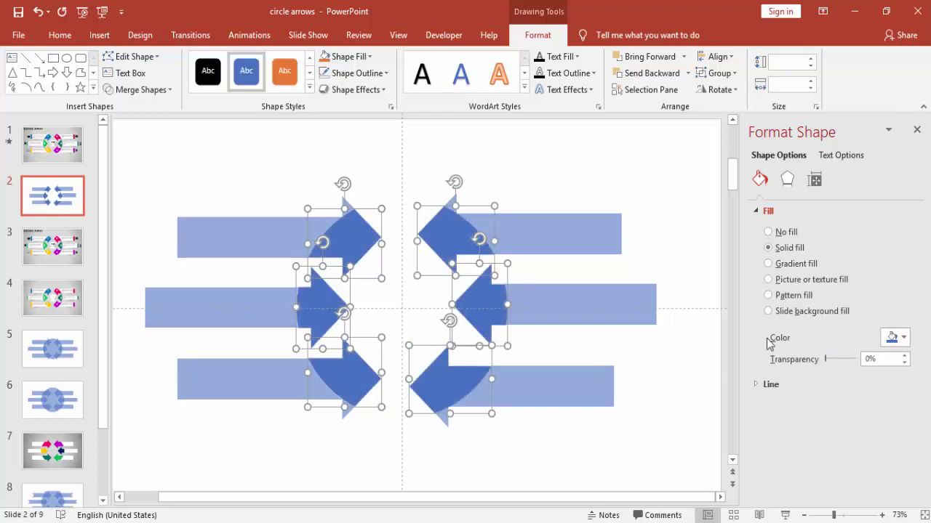
pyautogui.click(566, 179)
# Fill the left arrowheads magenta, teal and green from top to bottom.
pyautogui.click(354, 250)
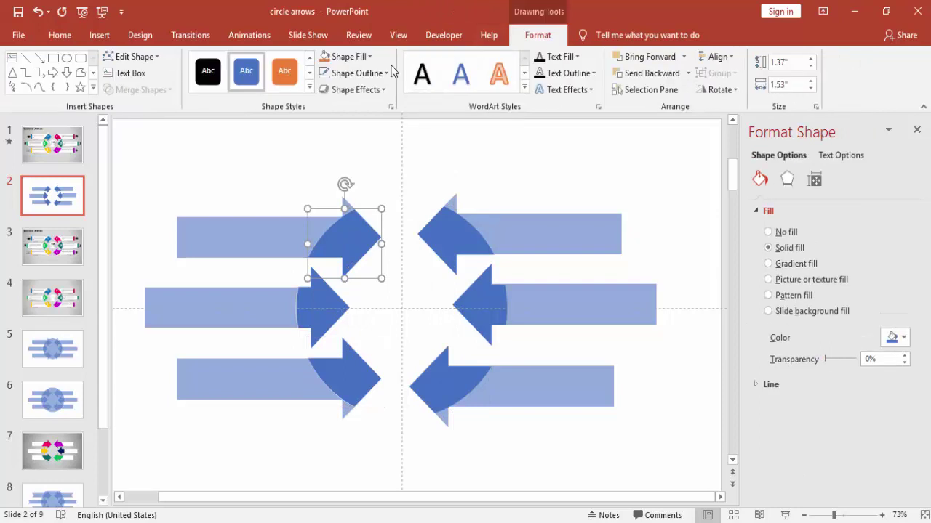
pyautogui.click(349, 56)
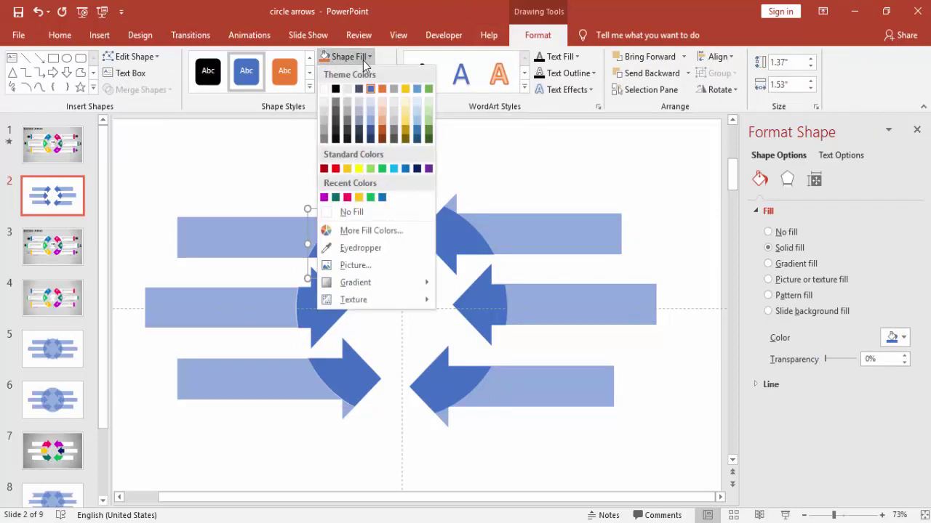
pyautogui.click(324, 197)
pyautogui.click(324, 287)
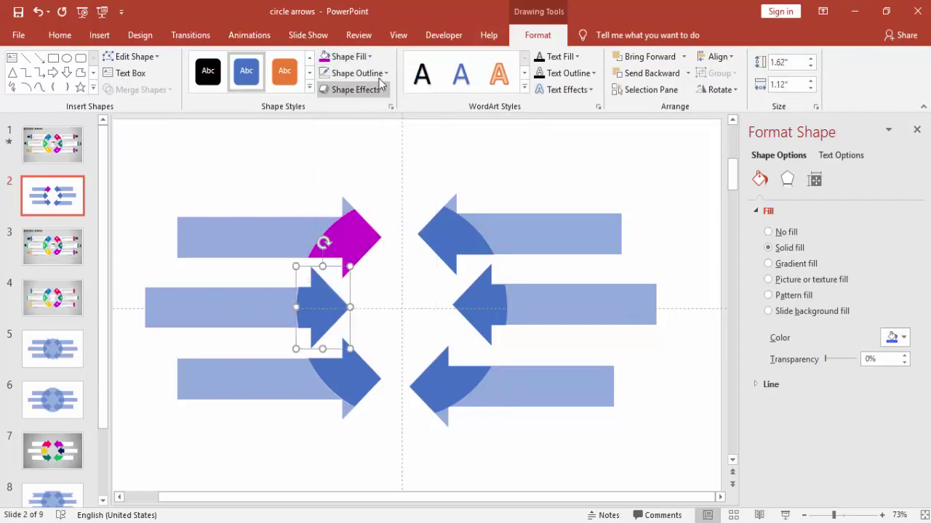
pyautogui.click(348, 57)
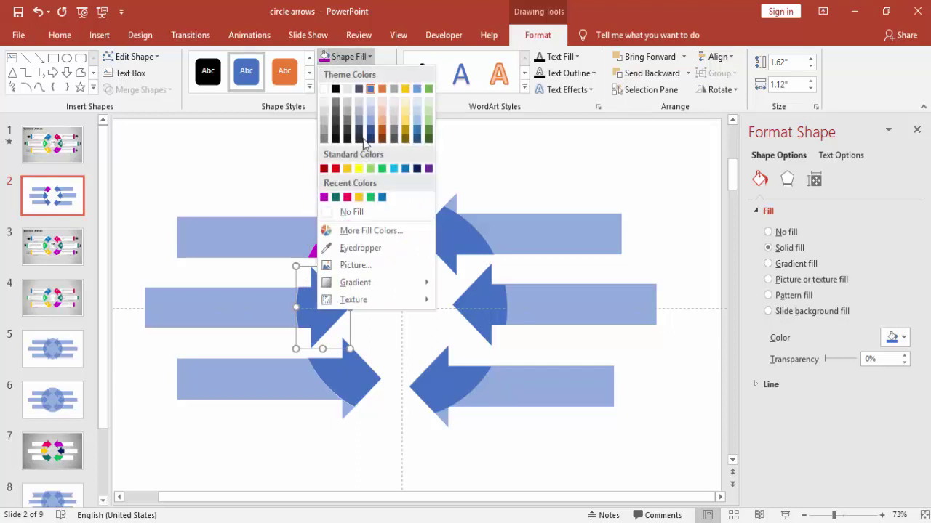
pyautogui.click(338, 197)
pyautogui.click(353, 370)
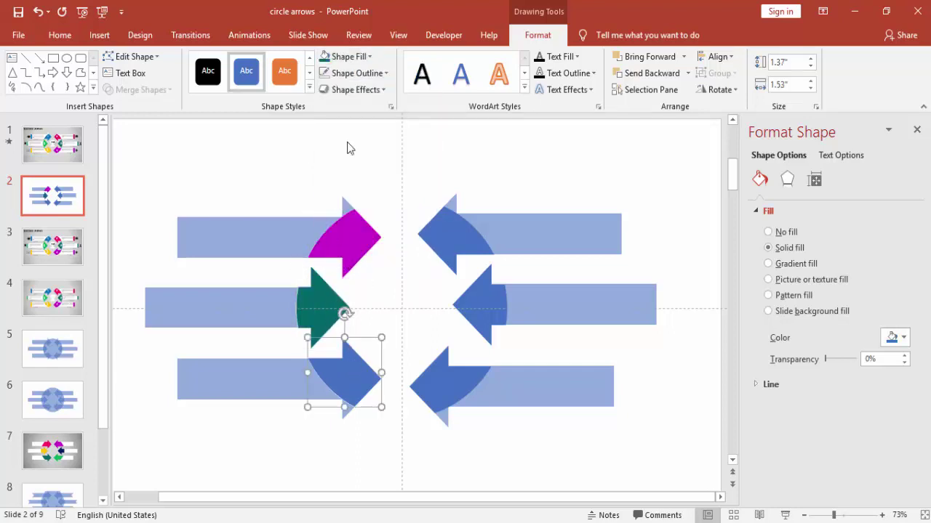
pyautogui.click(352, 58)
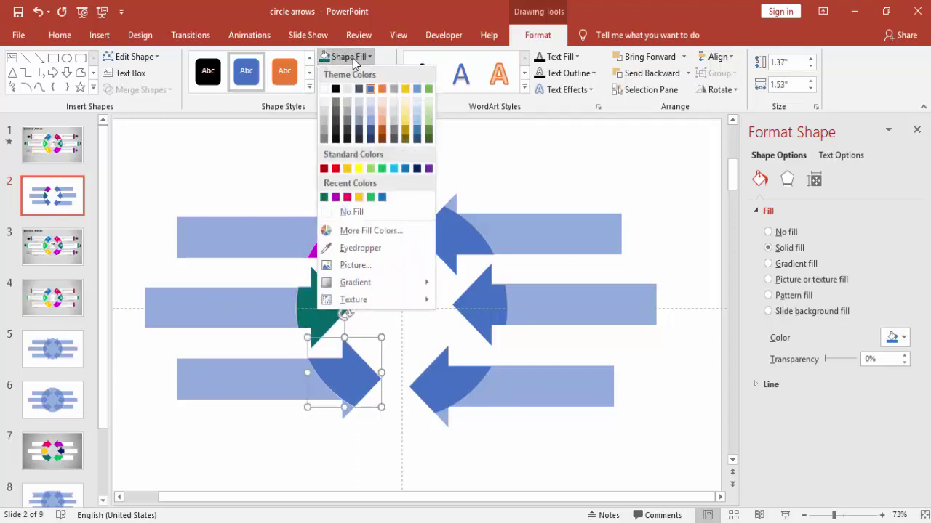
pyautogui.click(370, 200)
# Fill the right arrowheads gold, pink and dark navy from top to bottom.
pyautogui.click(456, 250)
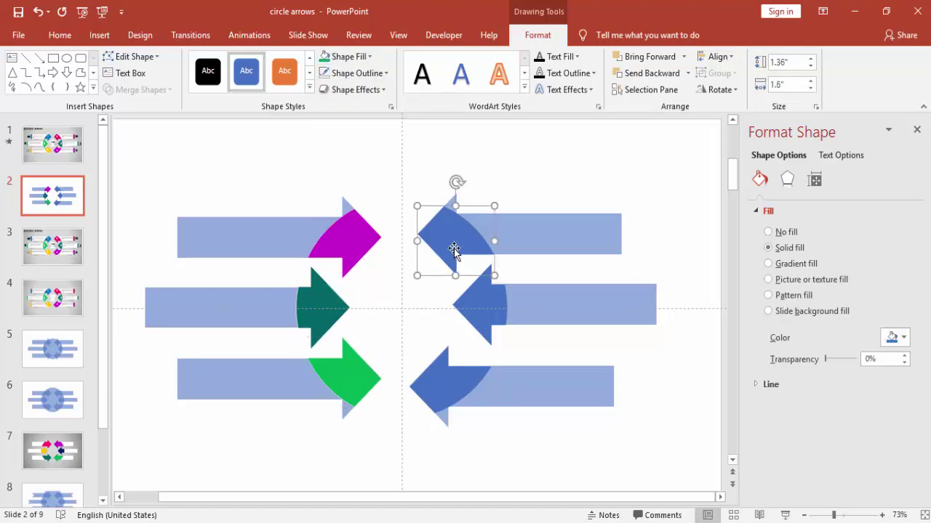
pyautogui.click(351, 57)
pyautogui.click(347, 169)
pyautogui.click(473, 307)
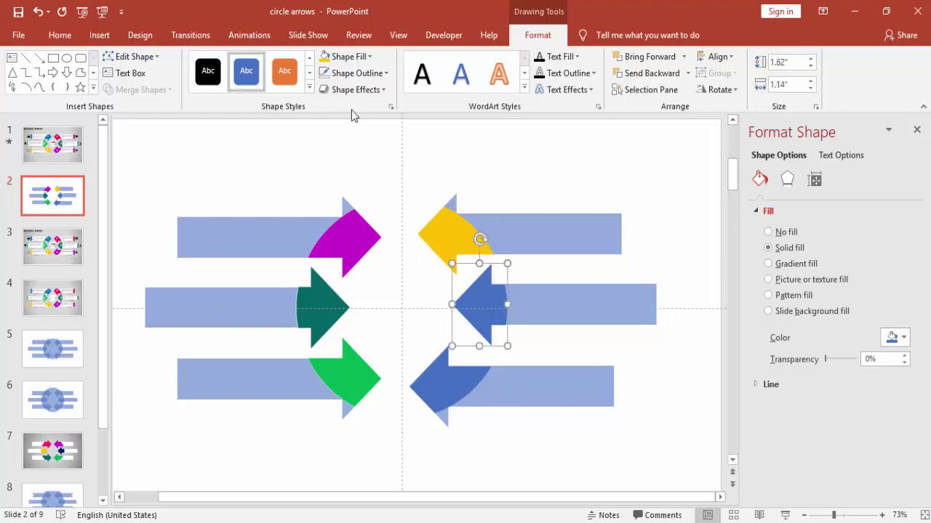
pyautogui.click(344, 57)
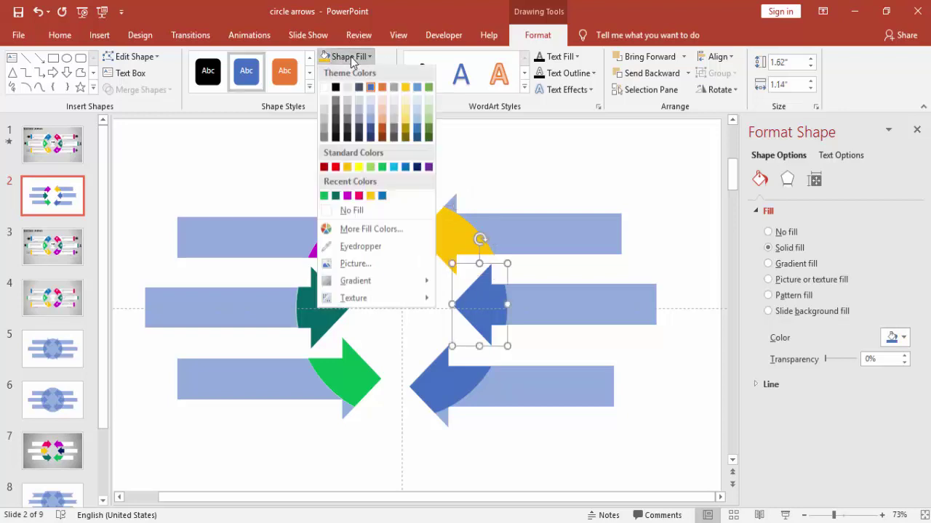
pyautogui.click(357, 198)
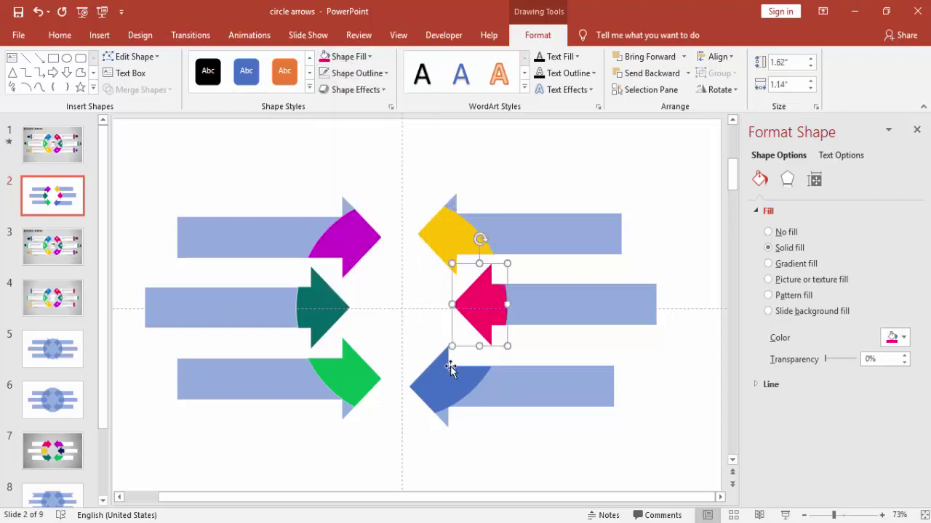
pyautogui.click(450, 365)
pyautogui.click(373, 56)
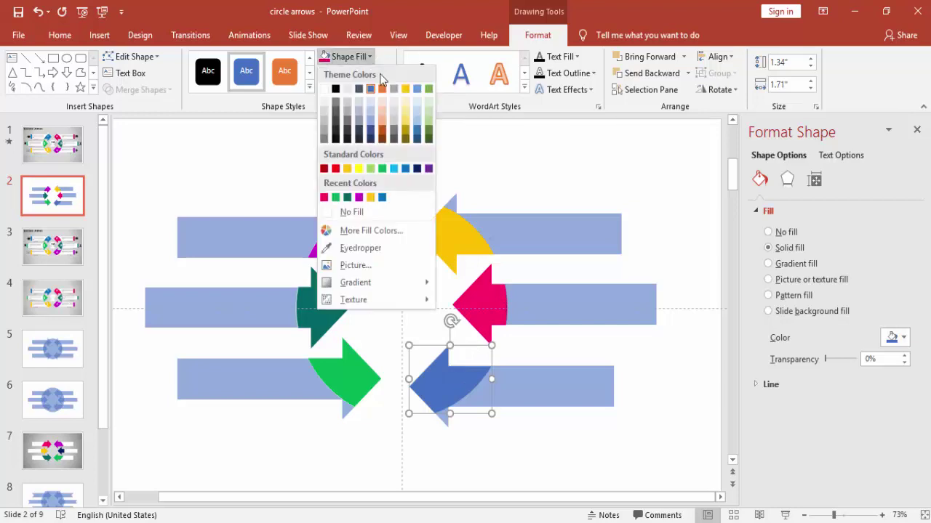
pyautogui.click(418, 170)
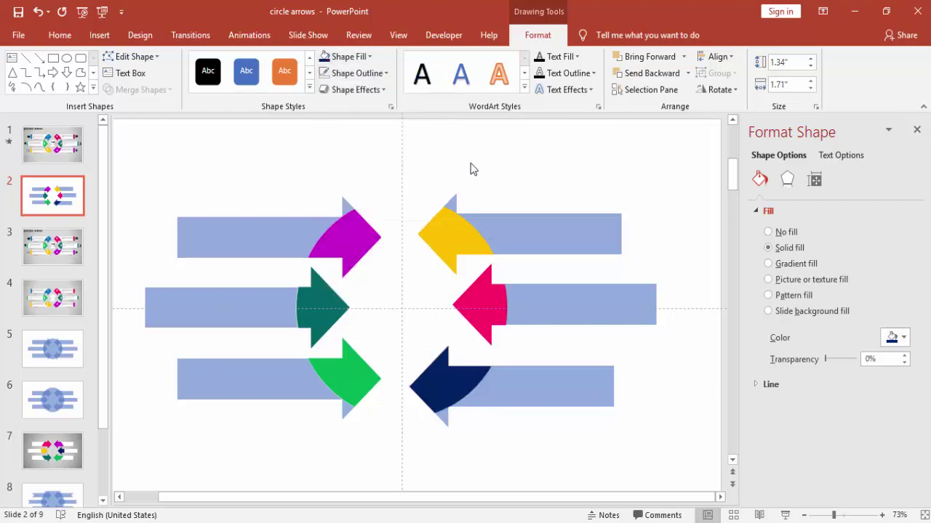
pyautogui.click(475, 169)
# Set the six arrow bars to 0% transparency so they are solid blue.
pyautogui.click(298, 246)
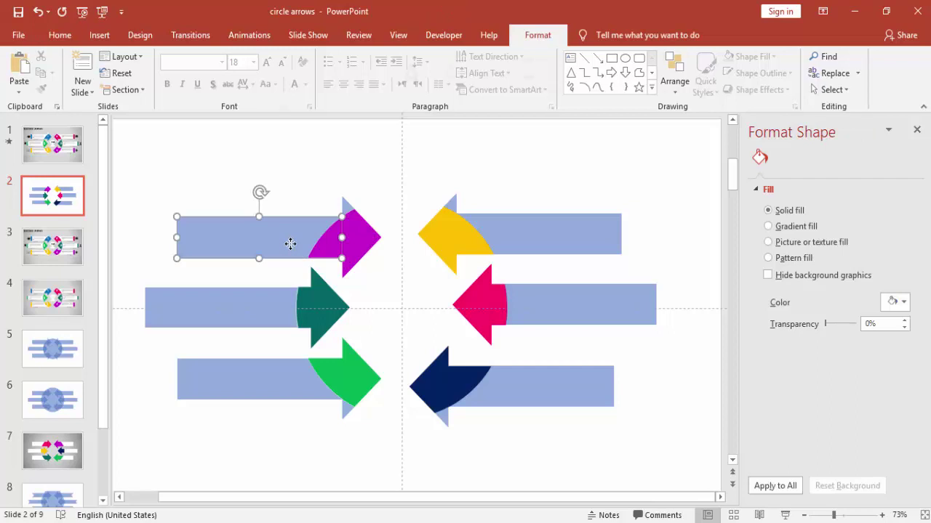
pyautogui.keyDown('shift'); pyautogui.click(240, 318); pyautogui.keyUp('shift')
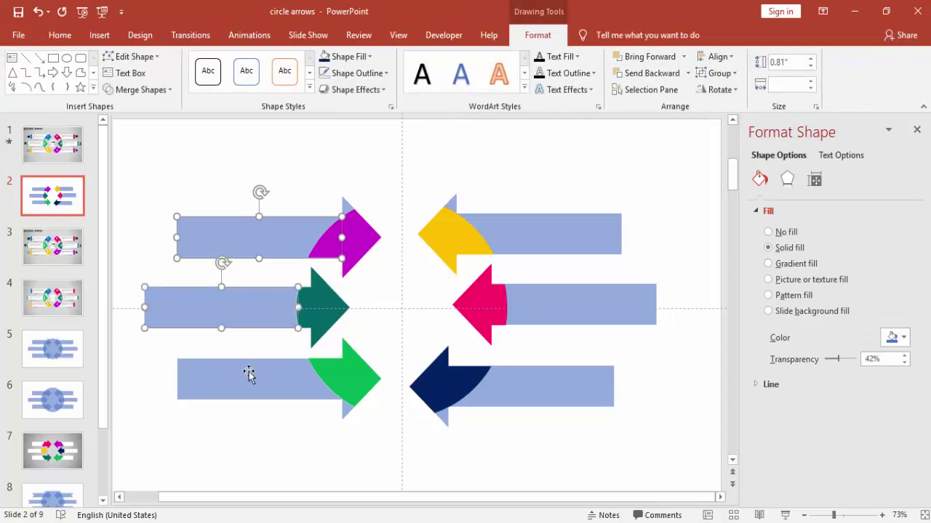
pyautogui.keyDown('shift'); pyautogui.click(250, 374); pyautogui.keyUp('shift')
pyautogui.keyDown('shift'); pyautogui.click(494, 385); pyautogui.keyUp('shift')
pyautogui.keyDown('shift'); pyautogui.click(564, 294); pyautogui.keyUp('shift')
pyautogui.keyDown('shift'); pyautogui.click(549, 244); pyautogui.keyUp('shift')
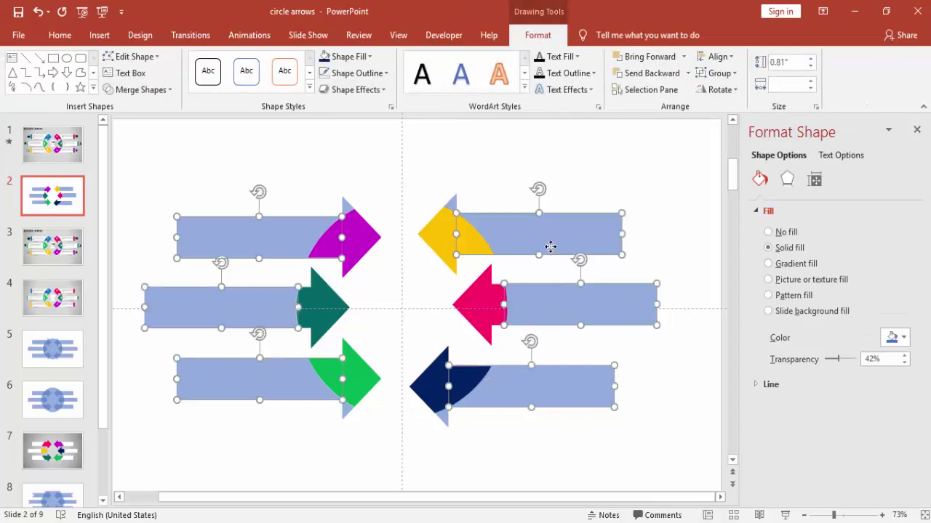
pyautogui.moveTo(842, 365); pyautogui.dragTo(816, 365)
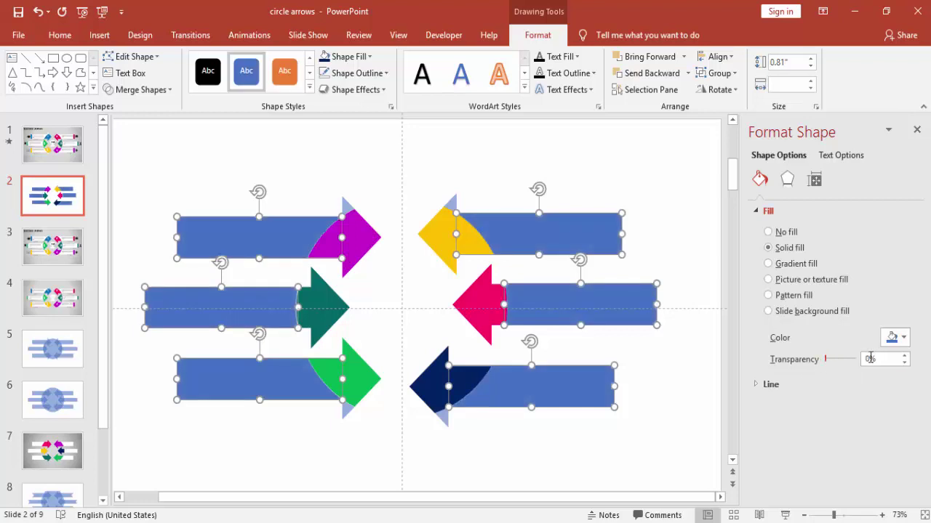
# Fill the slide background grey.
pyautogui.click(668, 240)
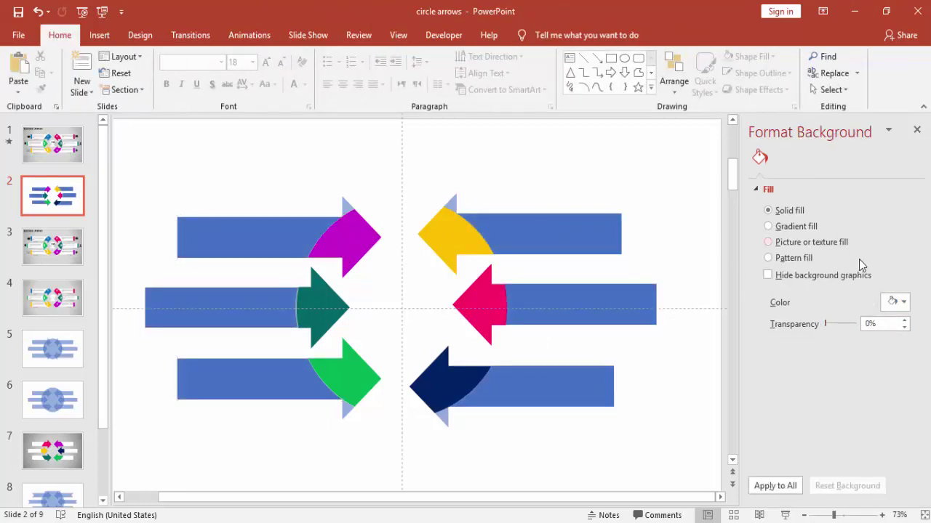
pyautogui.click(894, 302)
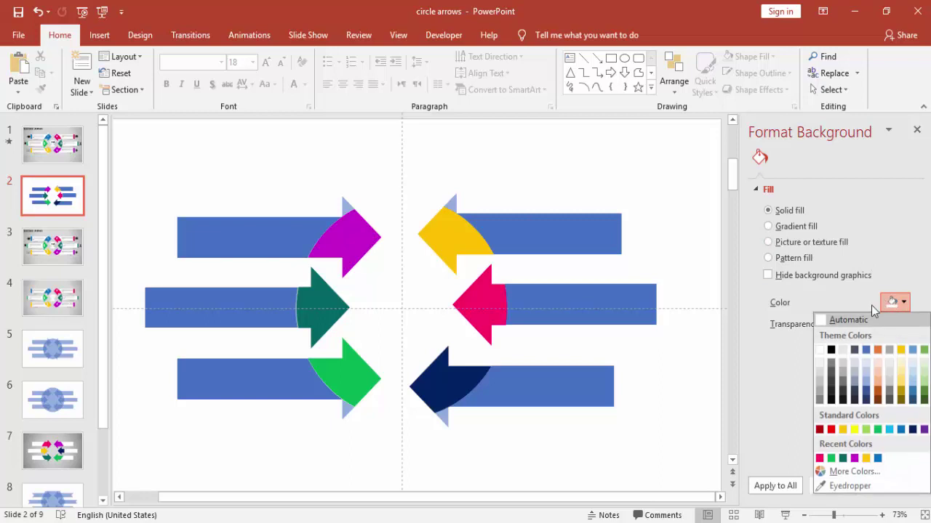
pyautogui.click(820, 381)
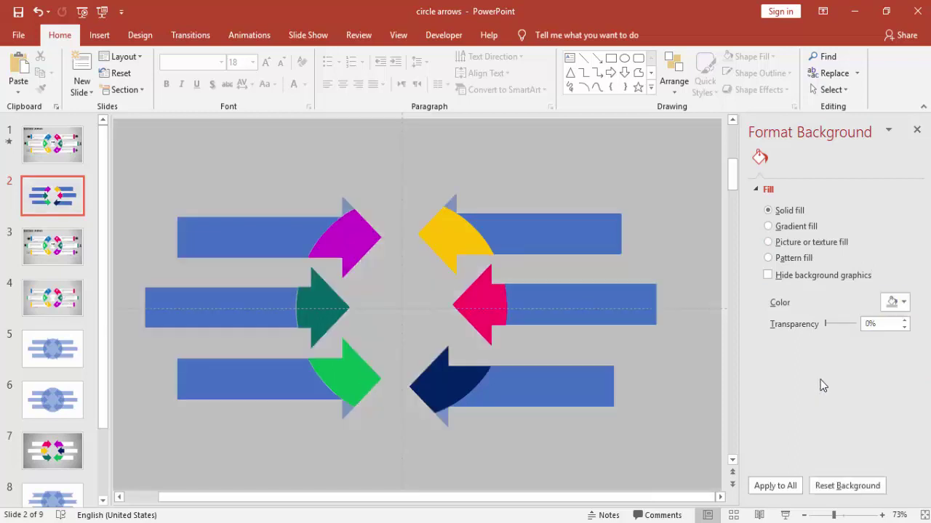
# Fill the six arrow bars white.
pyautogui.click(214, 245)
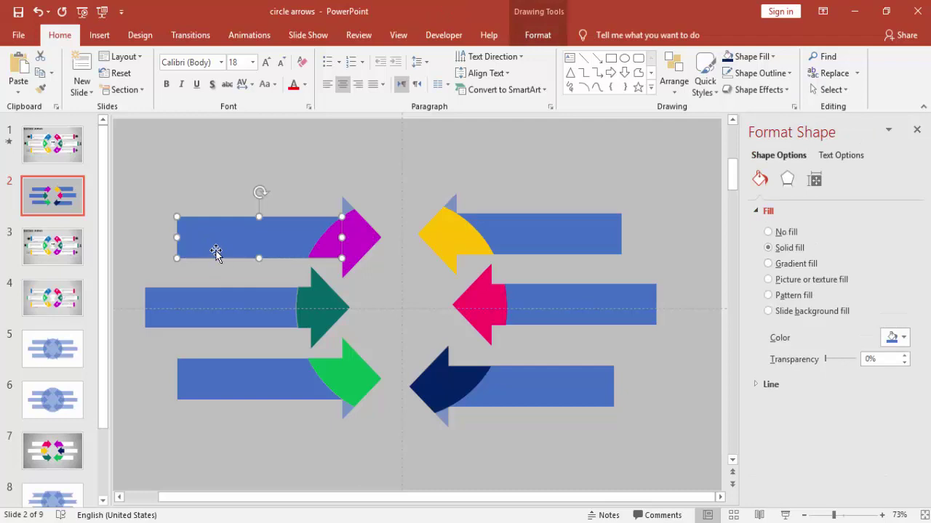
pyautogui.keyDown('shift'); pyautogui.click(222, 311); pyautogui.keyUp('shift')
pyautogui.keyDown('shift'); pyautogui.click(277, 379); pyautogui.keyUp('shift')
pyautogui.keyDown('shift'); pyautogui.click(527, 385); pyautogui.keyUp('shift')
pyautogui.keyDown('shift'); pyautogui.click(548, 300); pyautogui.keyUp('shift')
pyautogui.keyDown('shift'); pyautogui.click(543, 240); pyautogui.keyUp('shift')
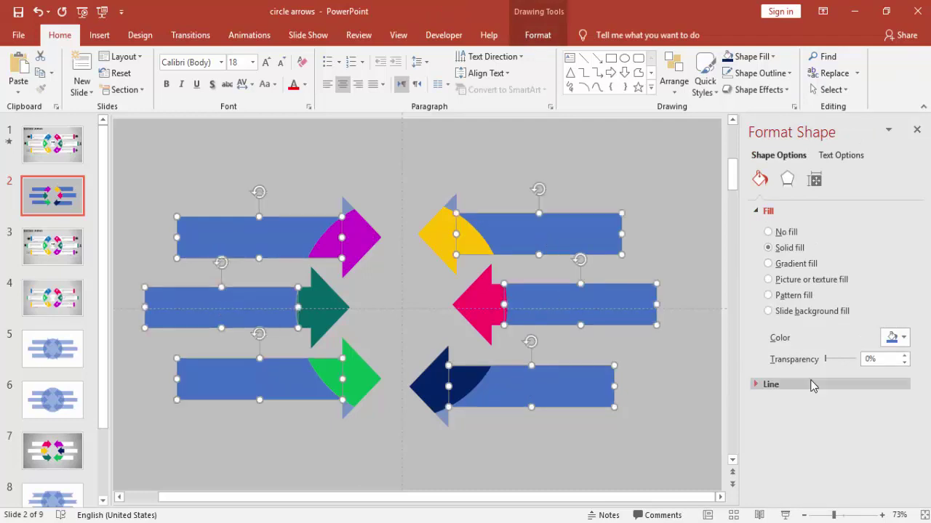
pyautogui.click(902, 339)
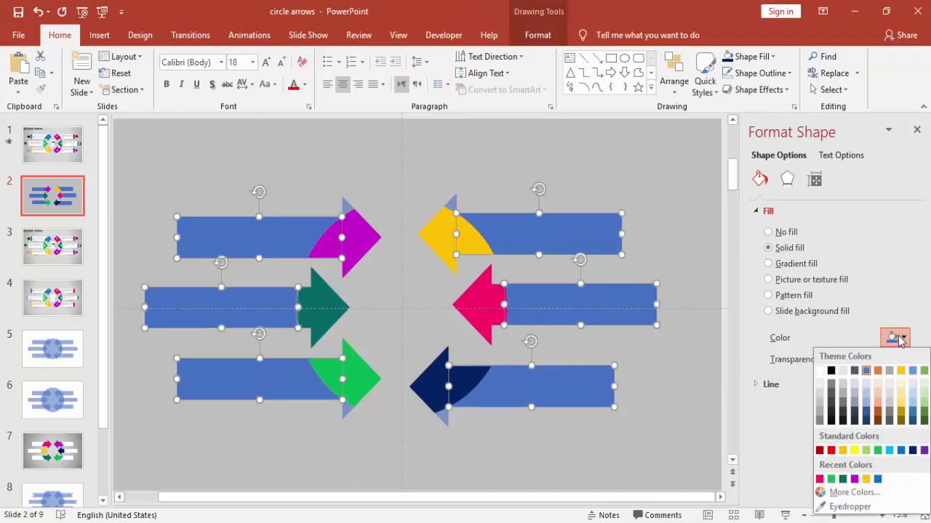
pyautogui.click(820, 372)
pyautogui.click(586, 170)
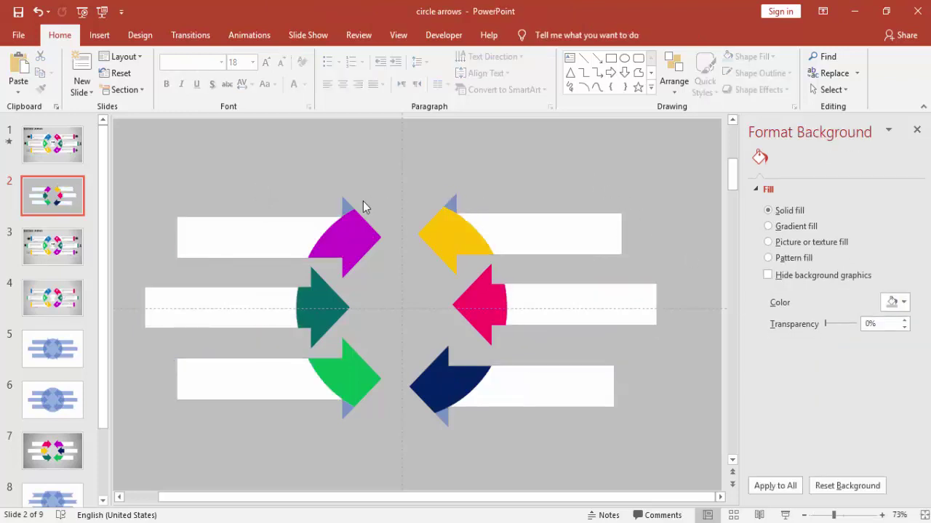
# Fill the four small corner triangles white at 0% transparency.
pyautogui.click(341, 206)
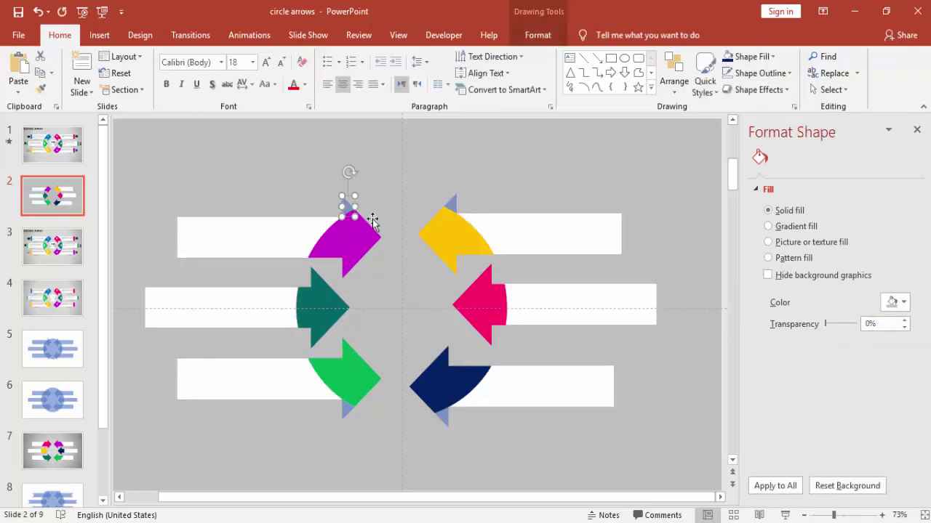
pyautogui.keyDown('shift'); pyautogui.click(451, 205); pyautogui.keyUp('shift')
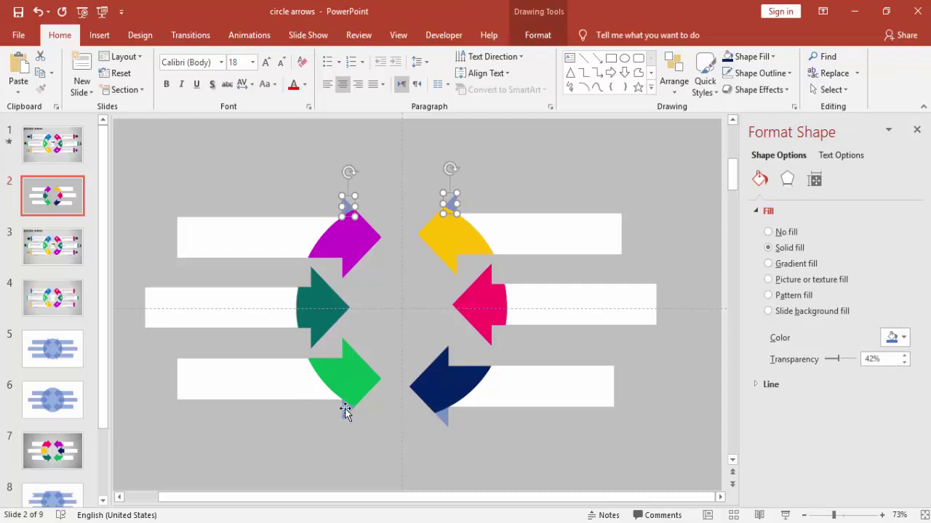
pyautogui.keyDown('shift'); pyautogui.click(345, 410); pyautogui.keyUp('shift')
pyautogui.keyDown('shift'); pyautogui.click(439, 417); pyautogui.keyUp('shift')
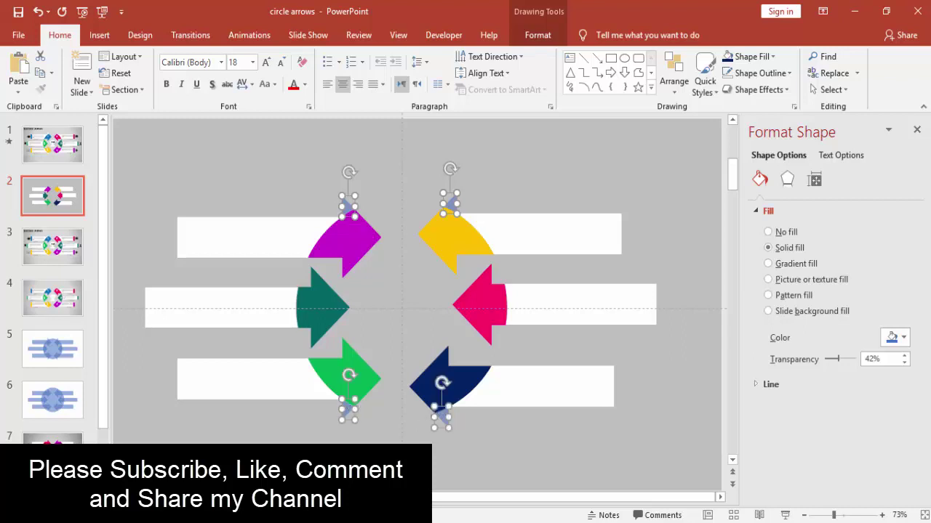
pyautogui.click(899, 338)
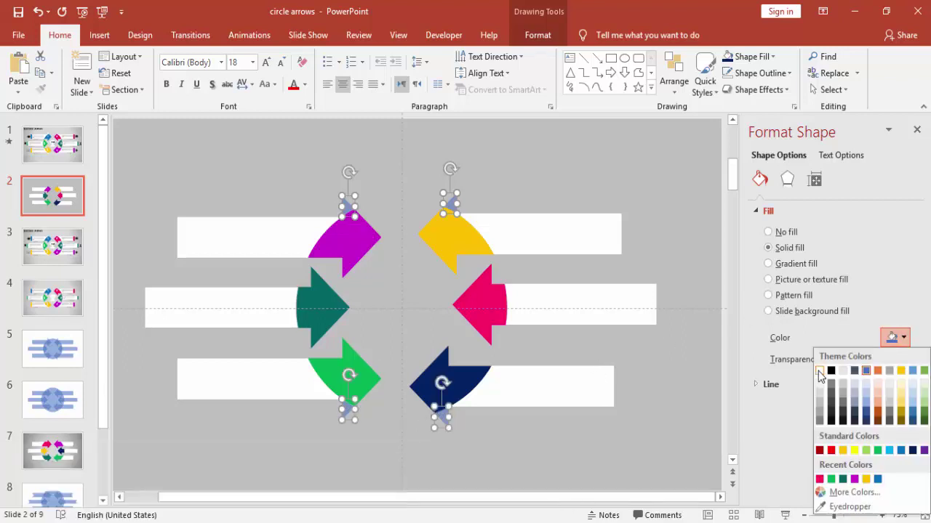
pyautogui.click(826, 375)
pyautogui.moveTo(832, 363); pyautogui.dragTo(812, 365)
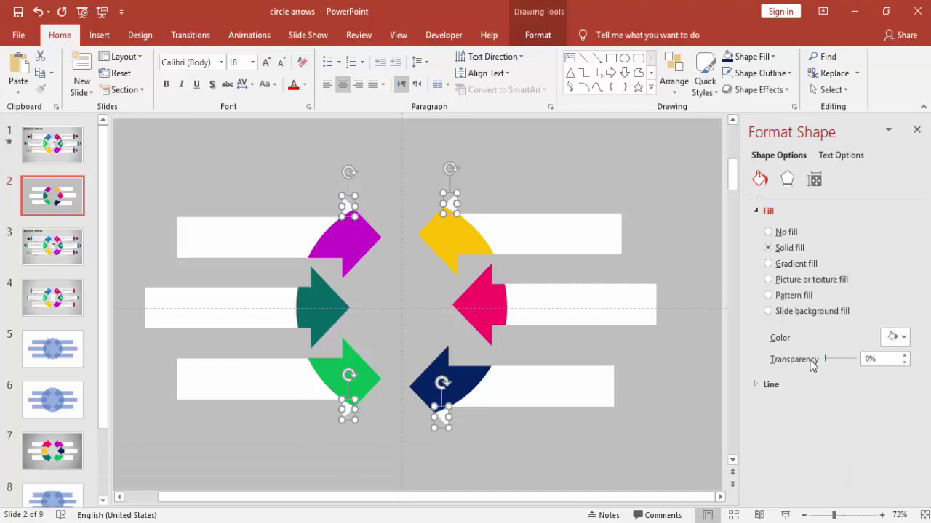
pyautogui.click(635, 203)
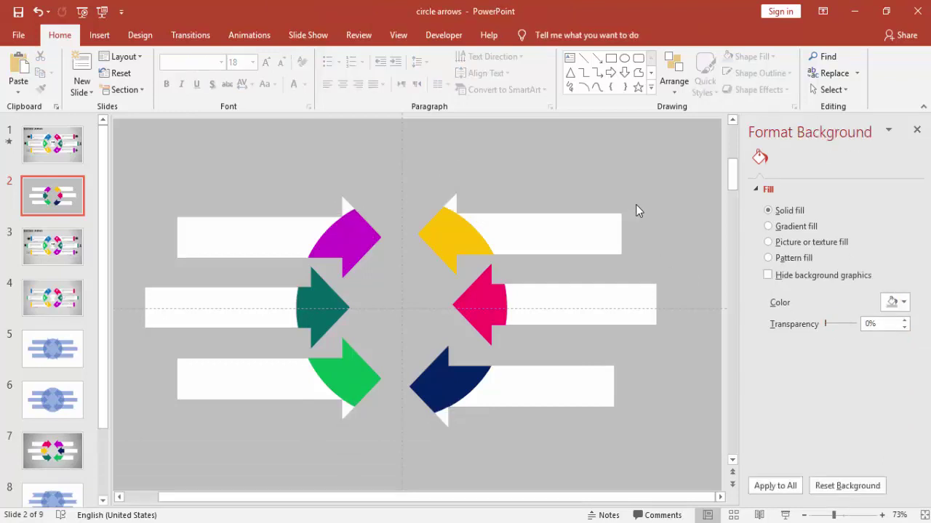
# Give the yellow arrow an Inner shadow preset from Effects > Shadow.
pyautogui.scroll(-1, 636, 205)
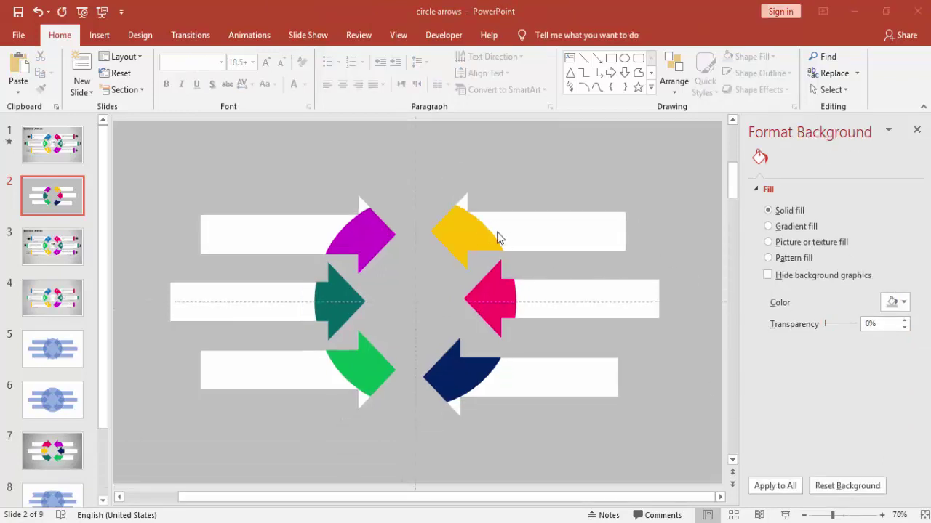
pyautogui.click(458, 235)
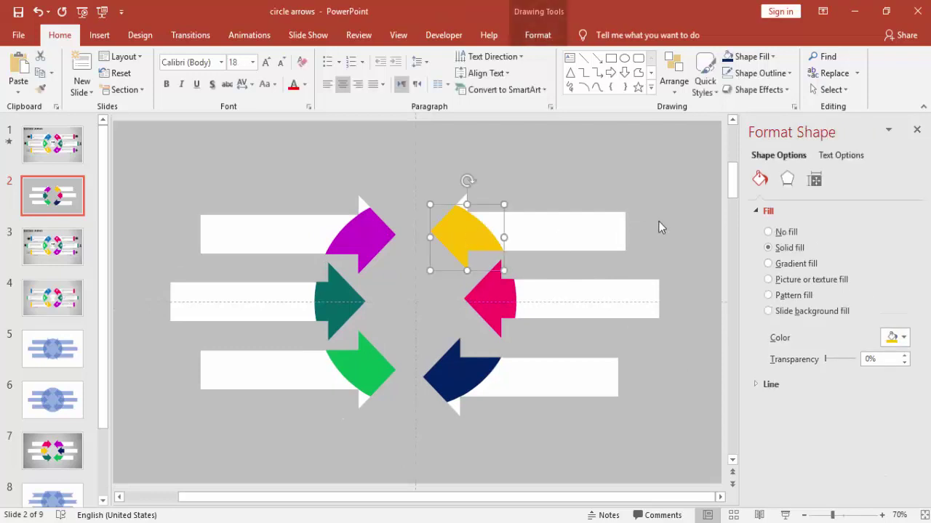
pyautogui.click(788, 183)
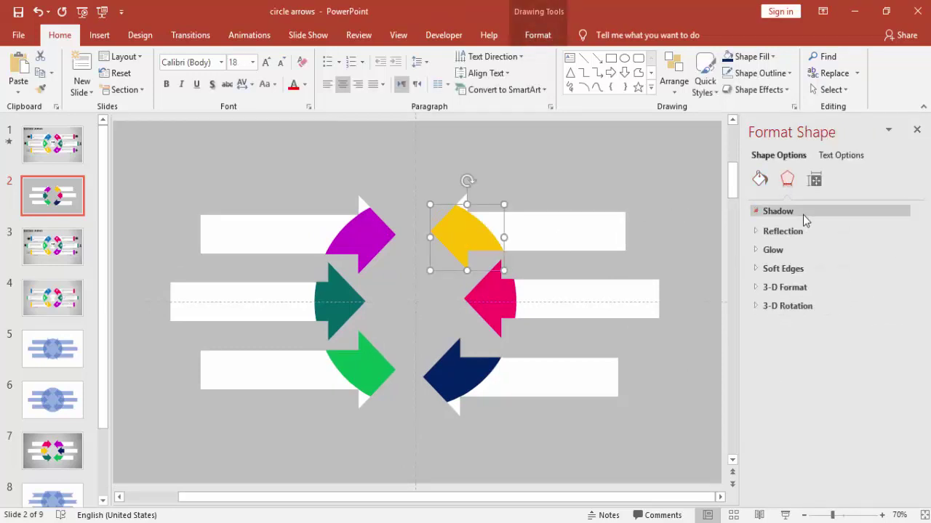
pyautogui.click(798, 213)
pyautogui.click(898, 230)
pyautogui.scroll(-5, 927, 408)
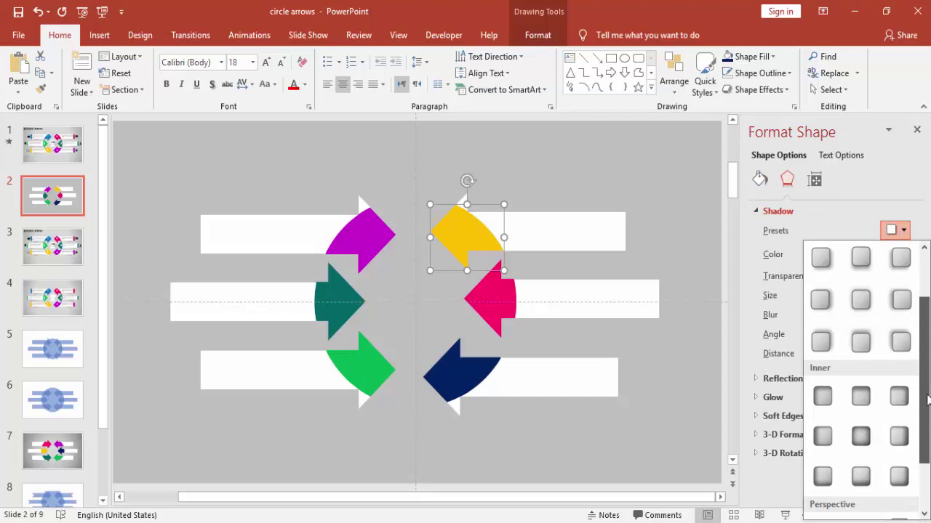
pyautogui.click(908, 412)
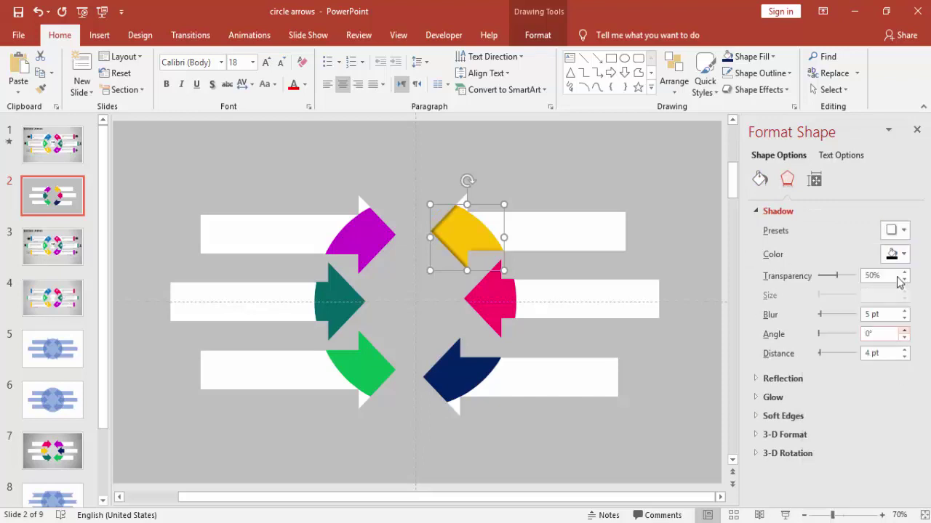
pyautogui.click(902, 231)
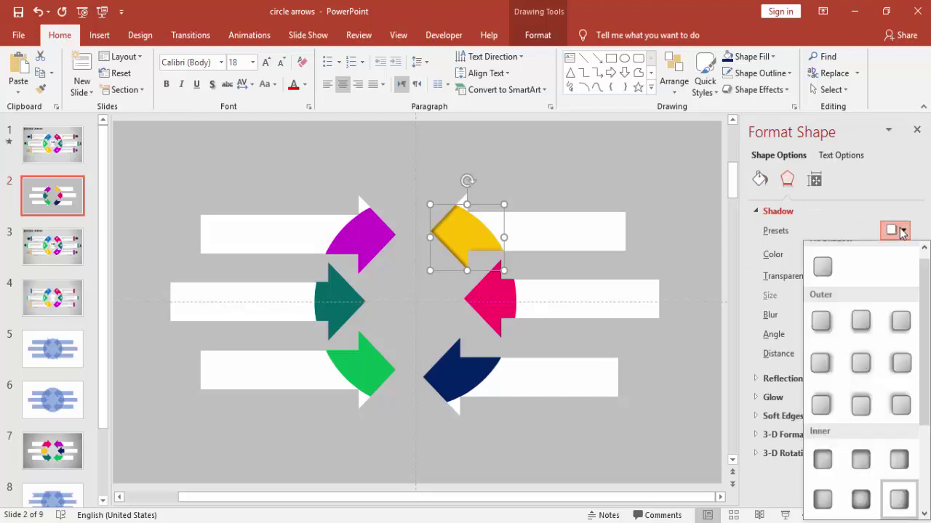
pyautogui.click(822, 501)
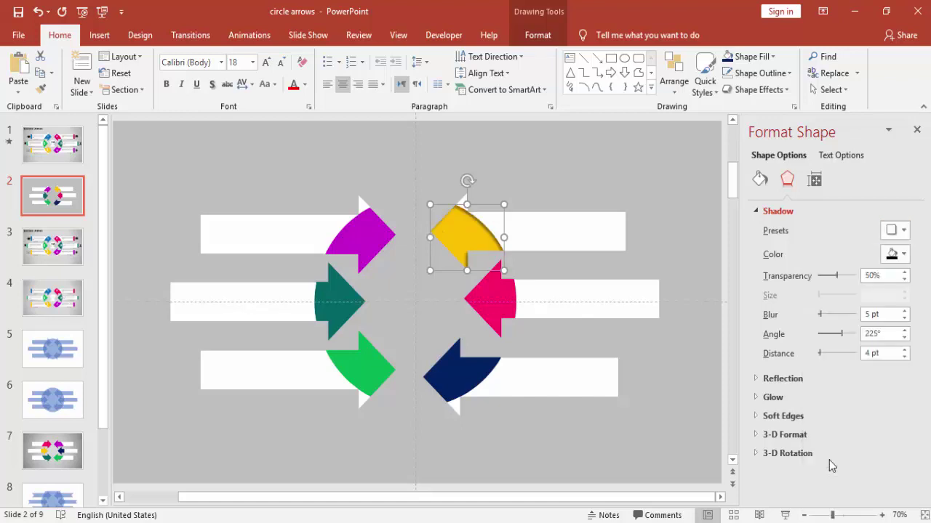
# Apply Inner shadow presets to the pink and navy arrows, navy angled 180°.
pyautogui.click(517, 297)
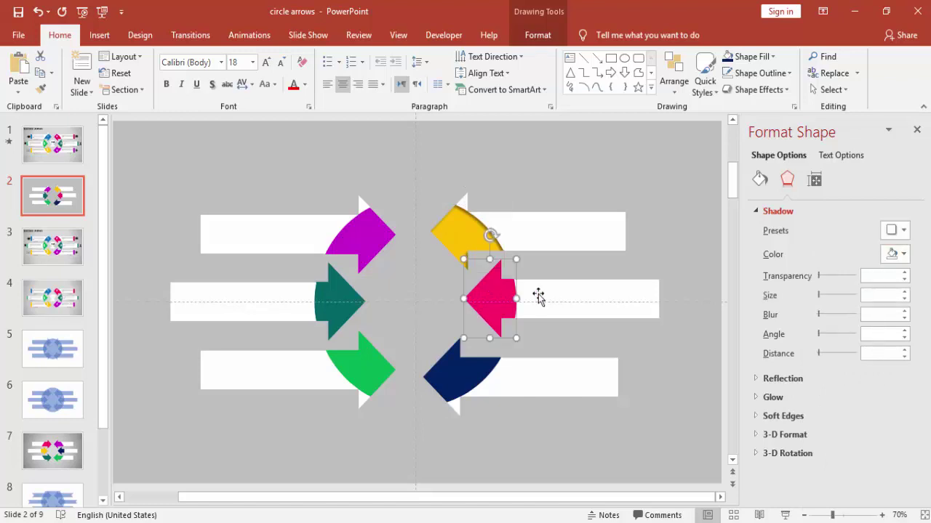
pyautogui.click(895, 230)
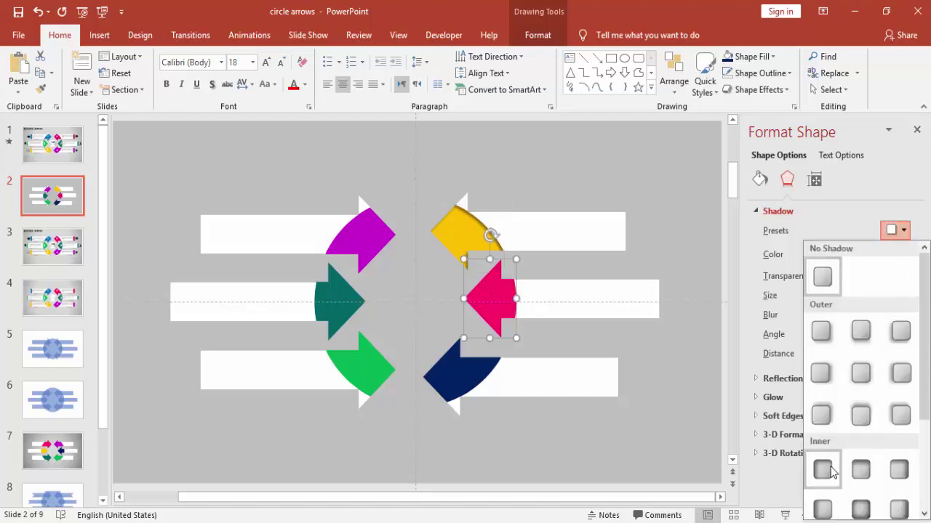
pyautogui.click(826, 467)
pyautogui.click(452, 378)
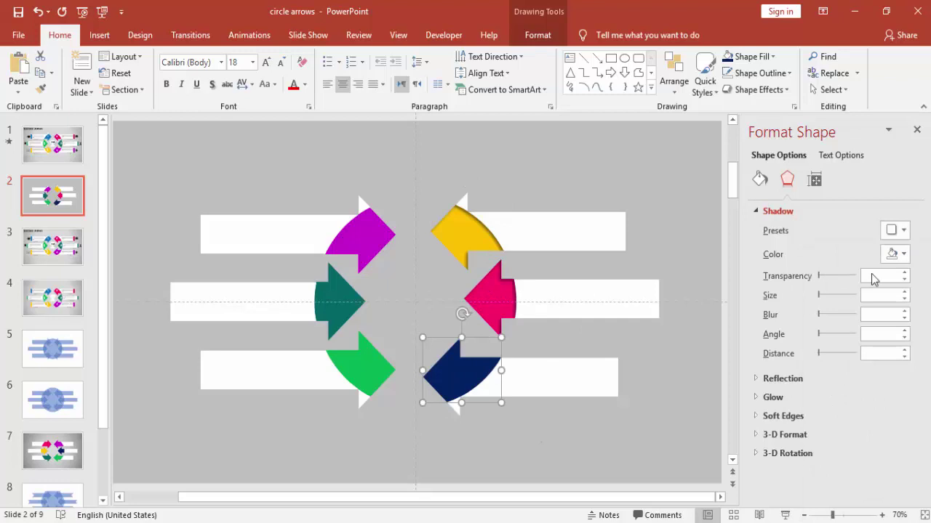
pyautogui.click(902, 231)
pyautogui.click(825, 469)
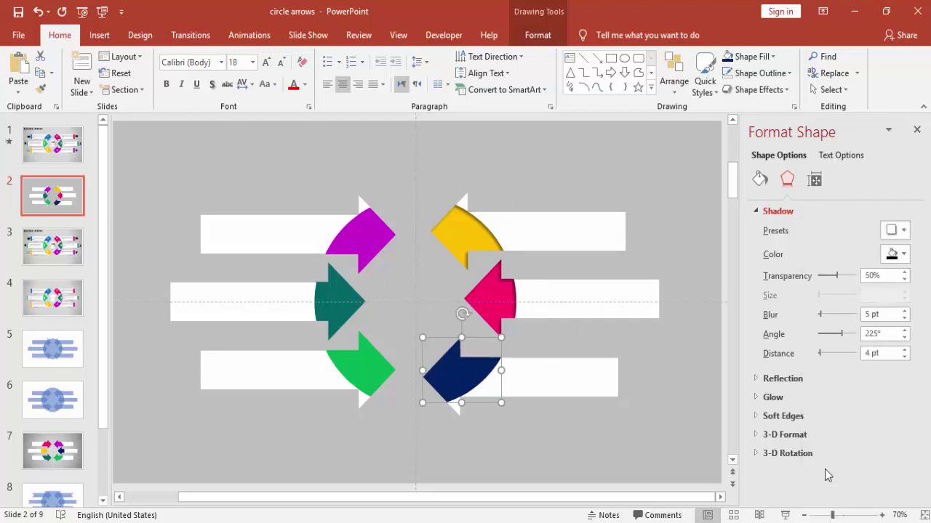
pyautogui.click(902, 231)
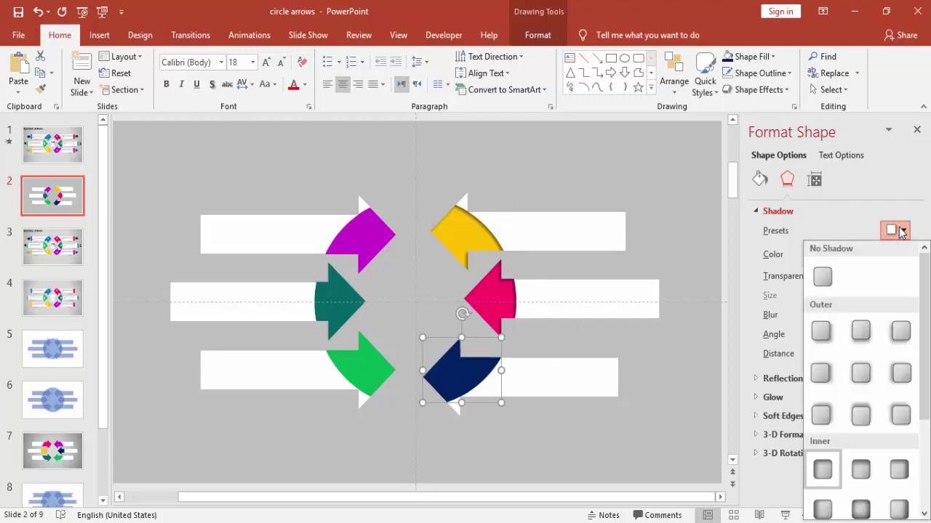
pyautogui.click(824, 509)
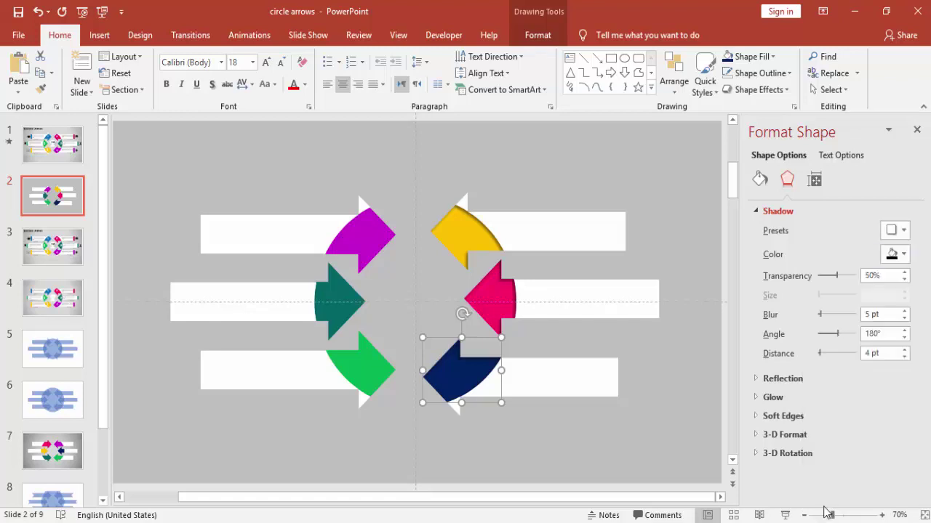
# Give the magenta, teal and green arrows an Inner shadow preset together.
pyautogui.click(369, 250)
pyautogui.keyDown('shift'); pyautogui.click(348, 288); pyautogui.keyUp('shift')
pyautogui.keyDown('shift'); pyautogui.click(372, 363); pyautogui.keyUp('shift')
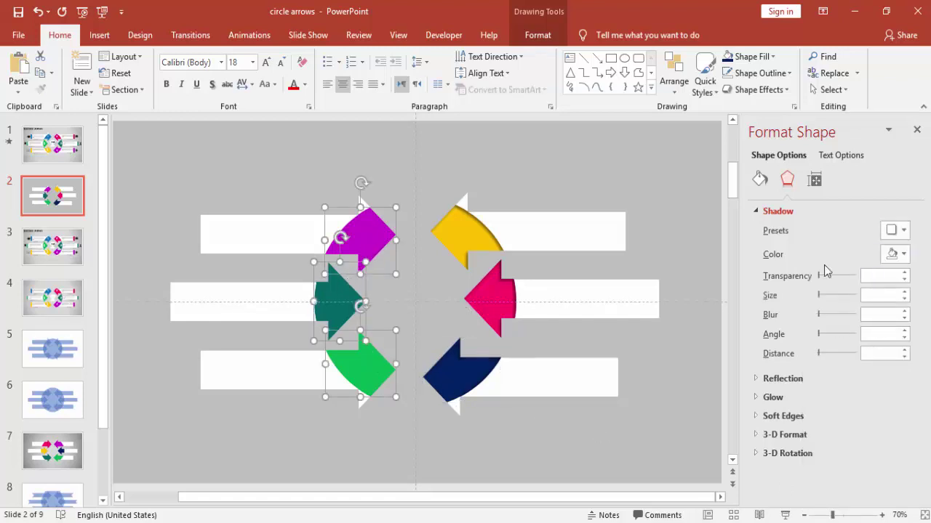
pyautogui.click(895, 231)
pyautogui.click(899, 511)
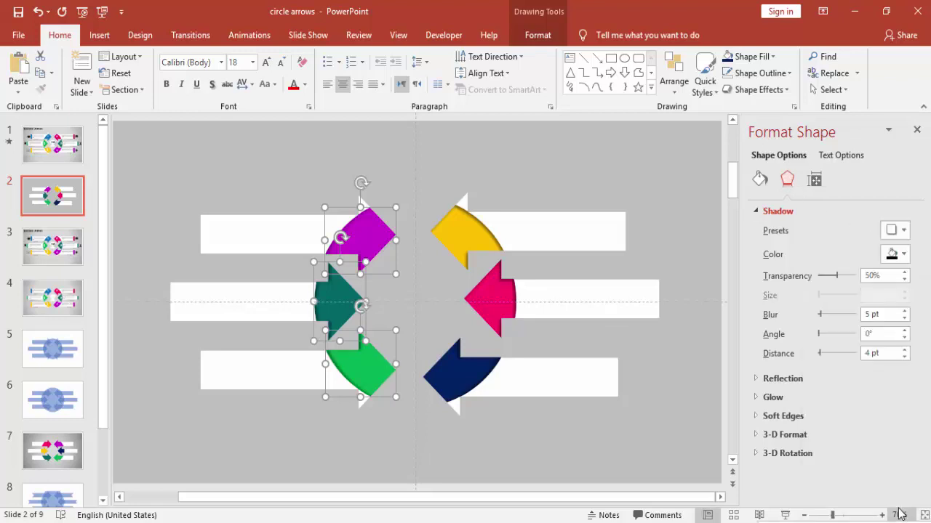
pyautogui.click(670, 429)
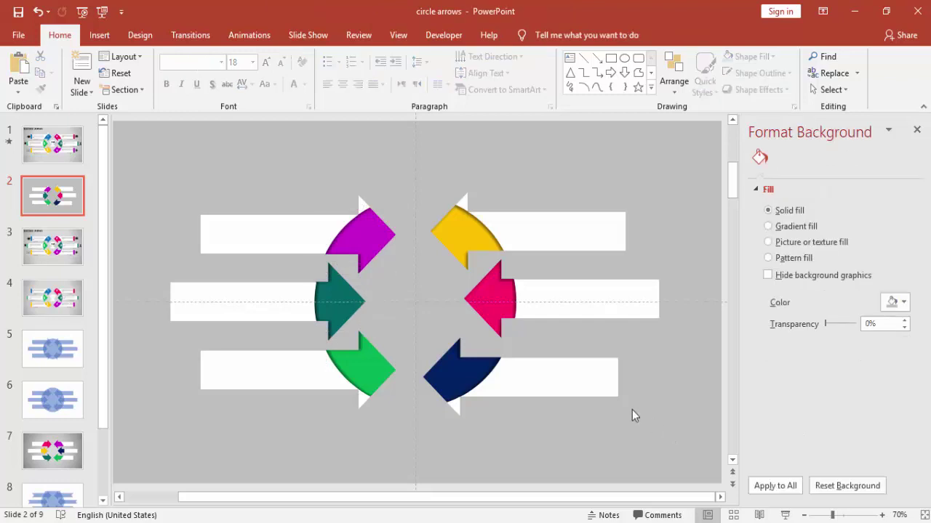
# Add a text box with a bold 32 pt '1' and move it onto the magenta arrow.
pyautogui.click(100, 35)
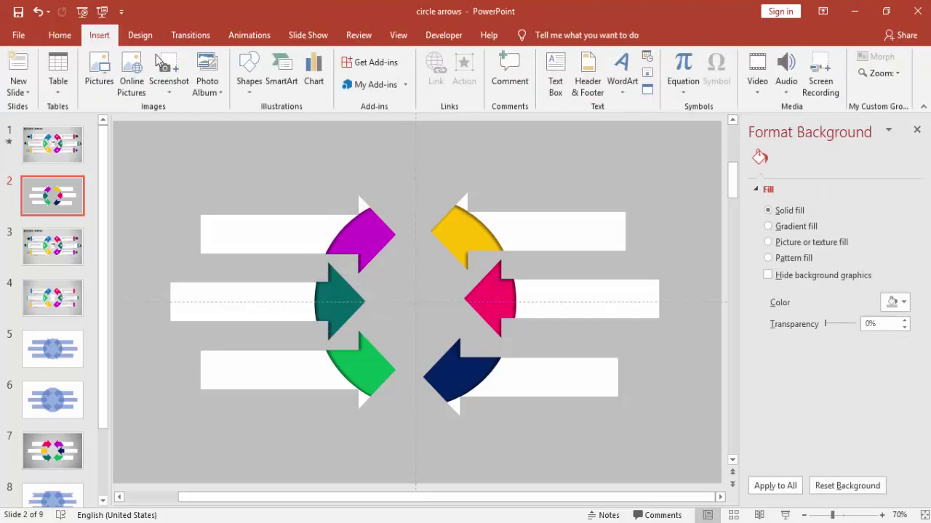
pyautogui.click(555, 77)
pyautogui.click(548, 161)
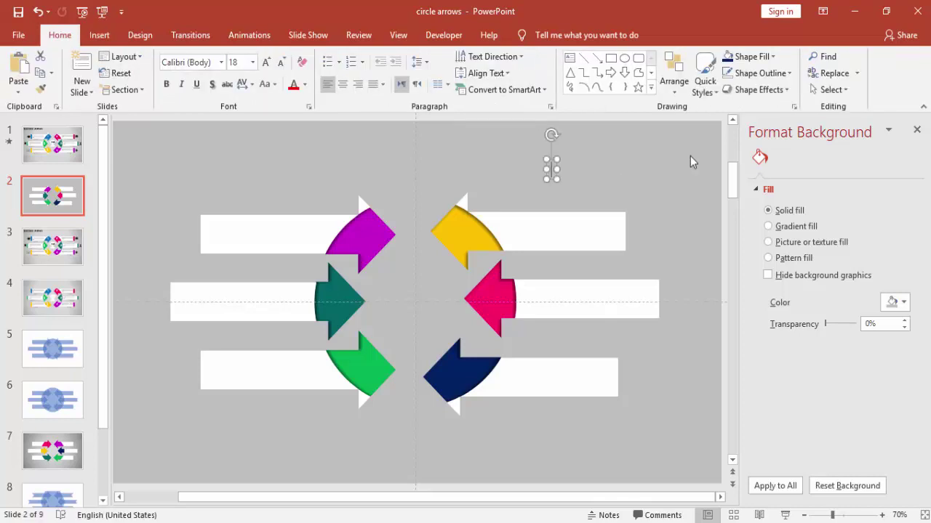
pyautogui.click(554, 161)
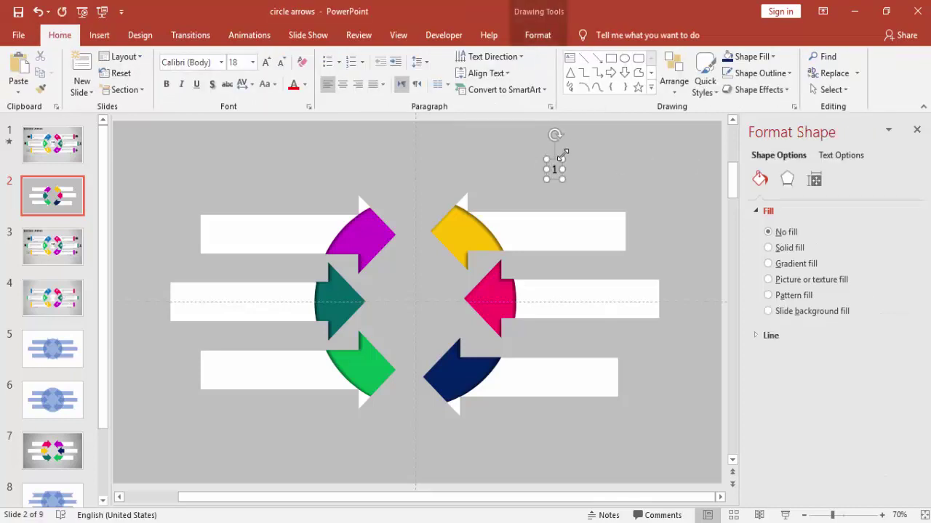
pyautogui.write('1')
pyautogui.click(166, 84)
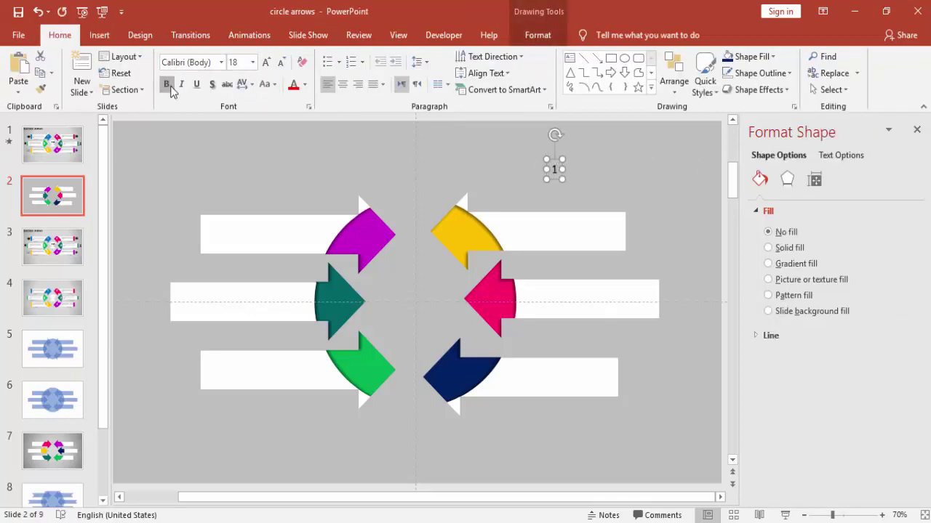
pyautogui.click(267, 62)
pyautogui.click(266, 62)
pyautogui.click(266, 62)
pyautogui.click(266, 62)
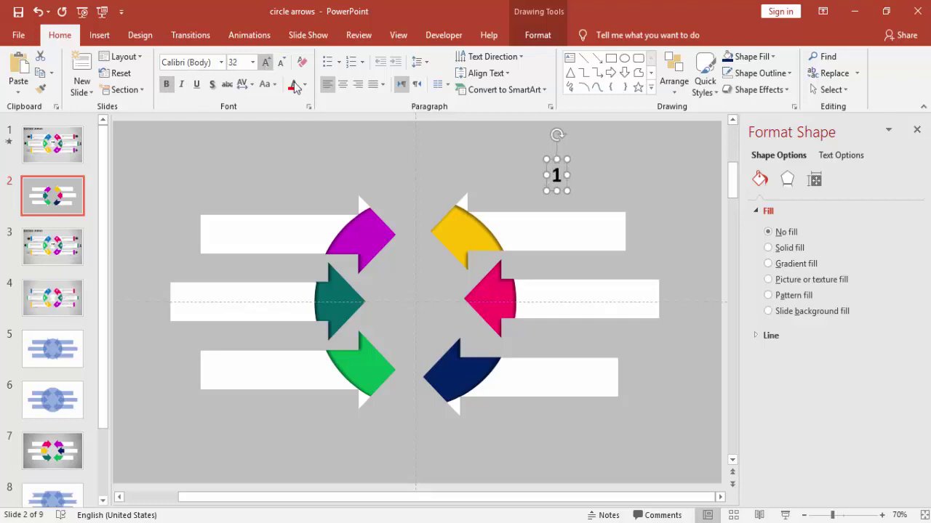
pyautogui.moveTo(570, 165); pyautogui.dragTo(376, 225)
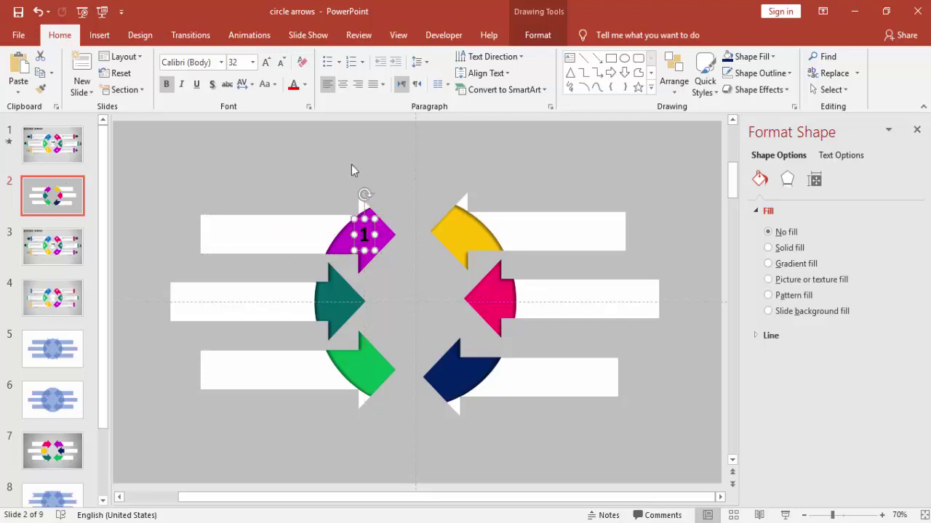
# Make the number white and copy it to label the teal and green arrows 2 and 3.
pyautogui.click(304, 85)
pyautogui.click(291, 122)
pyautogui.moveTo(387, 216); pyautogui.dragTo(349, 292)
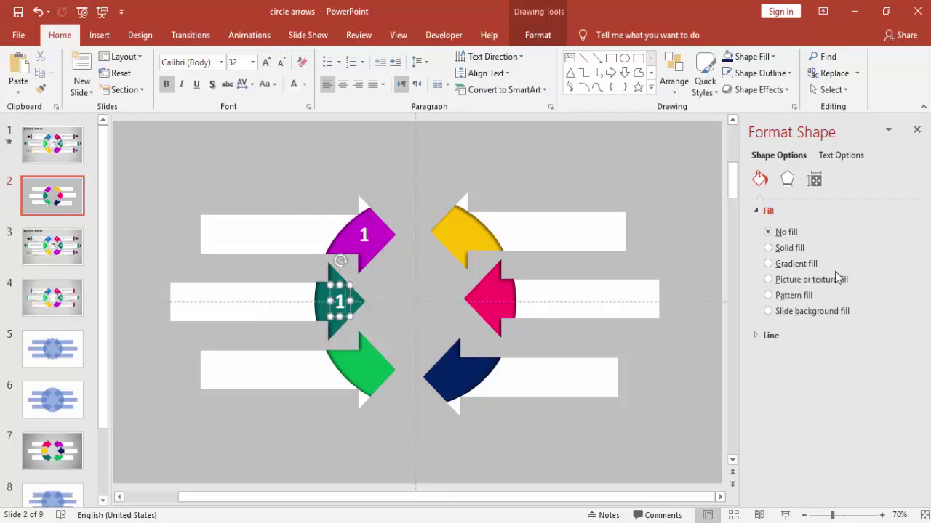
pyautogui.write('2')
pyautogui.moveTo(349, 294); pyautogui.dragTo(314, 357)
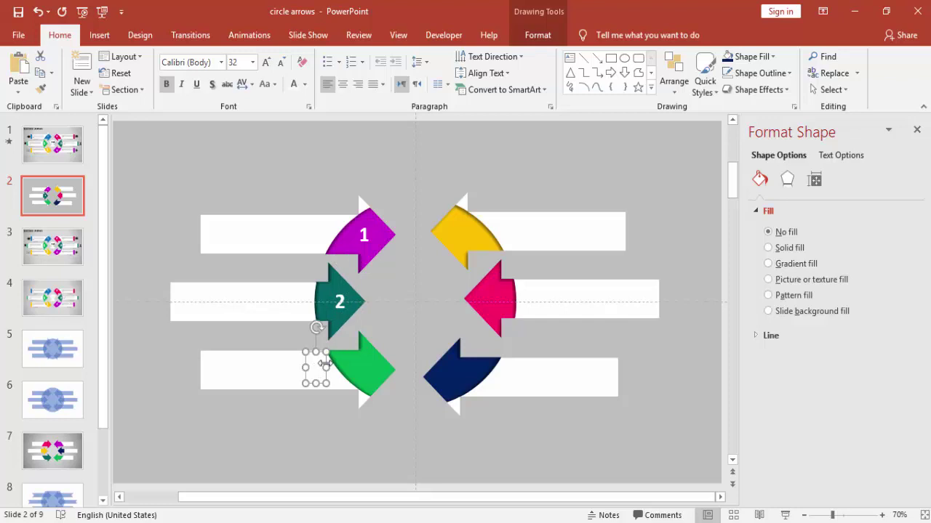
pyautogui.moveTo(324, 362); pyautogui.dragTo(372, 364)
pyautogui.write('3')
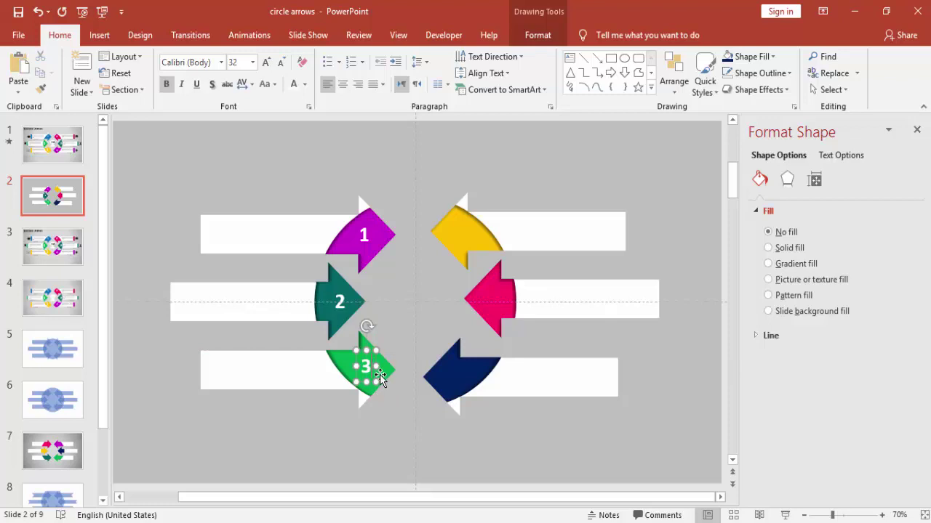
# Copy the number box to label the navy, pink and gold arrows 4, 5 and 6.
pyautogui.moveTo(377, 373); pyautogui.dragTo(467, 384)
pyautogui.doubleClick(467, 385)
pyautogui.press('Delete')
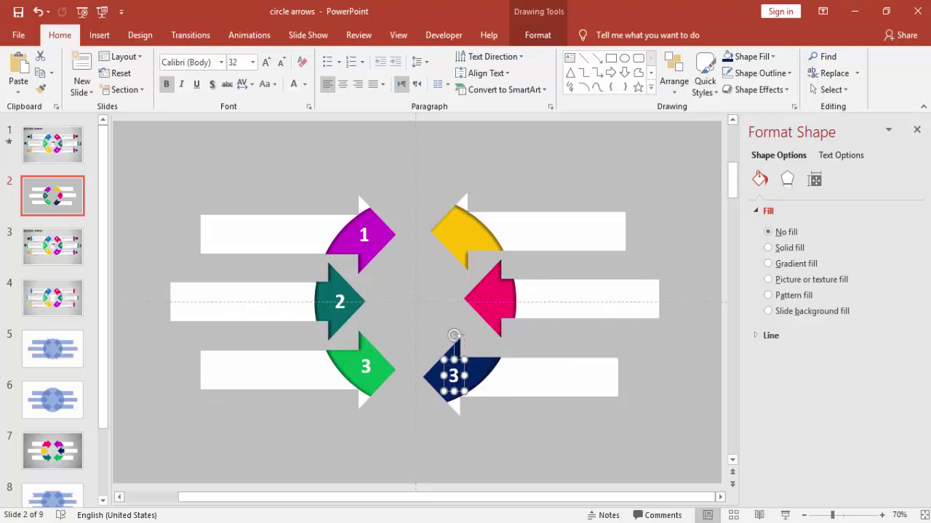
pyautogui.write('4')
pyautogui.click(465, 367)
pyautogui.moveTo(465, 368); pyautogui.dragTo(495, 302)
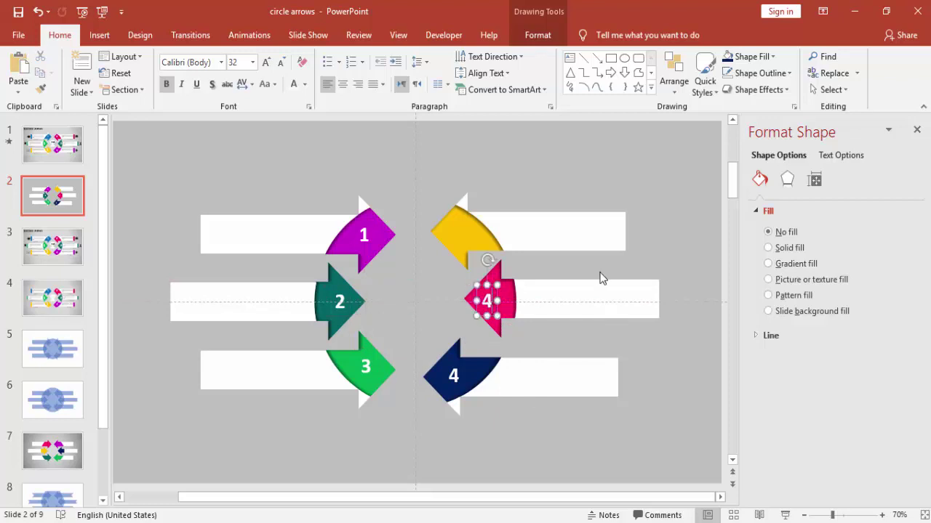
pyautogui.write('5')
pyautogui.hotkey('ctrl', 'd')
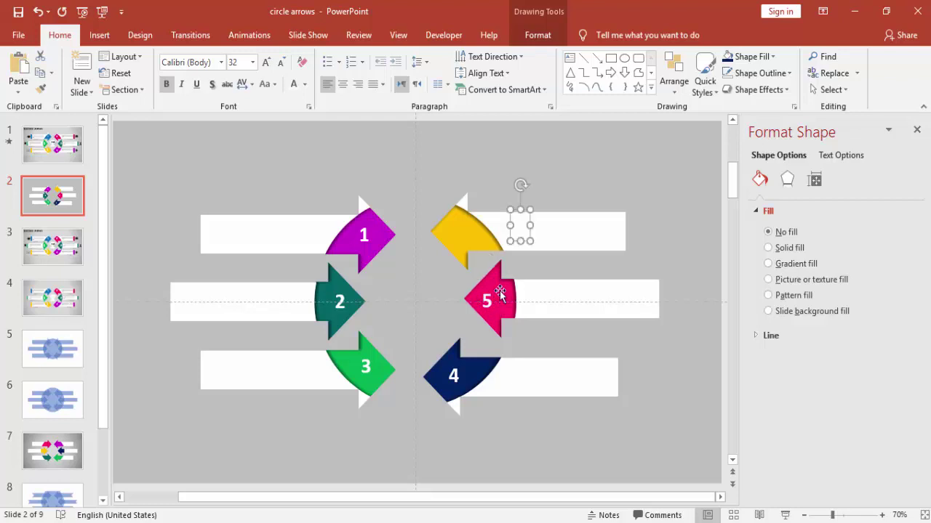
pyautogui.moveTo(526, 214); pyautogui.dragTo(466, 217)
pyautogui.write('6')
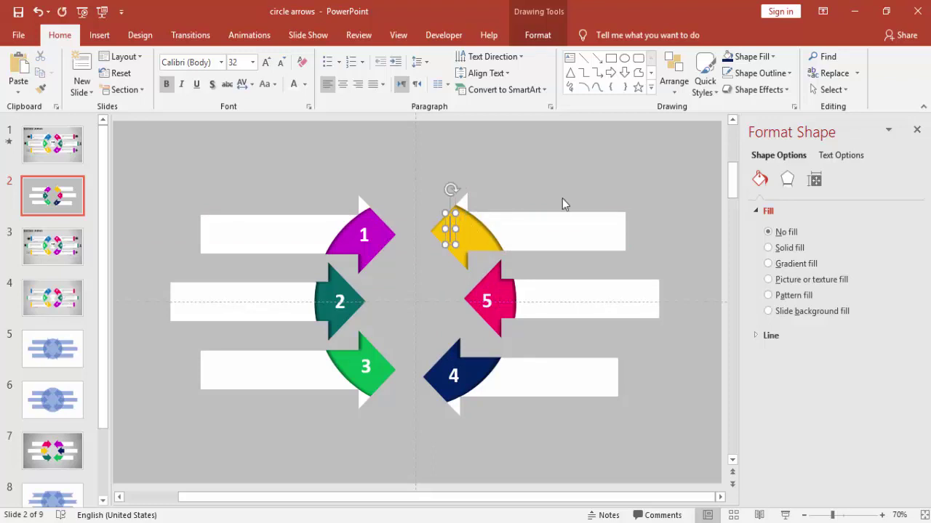
pyautogui.click(499, 150)
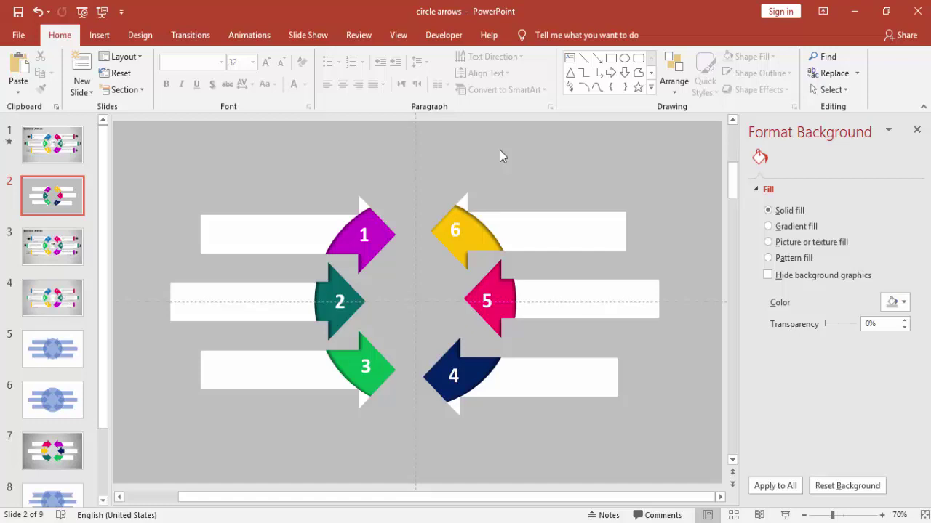
# Draw a text box, generate =lorem(1) text and trim it after 'massa'.
pyautogui.click(99, 35)
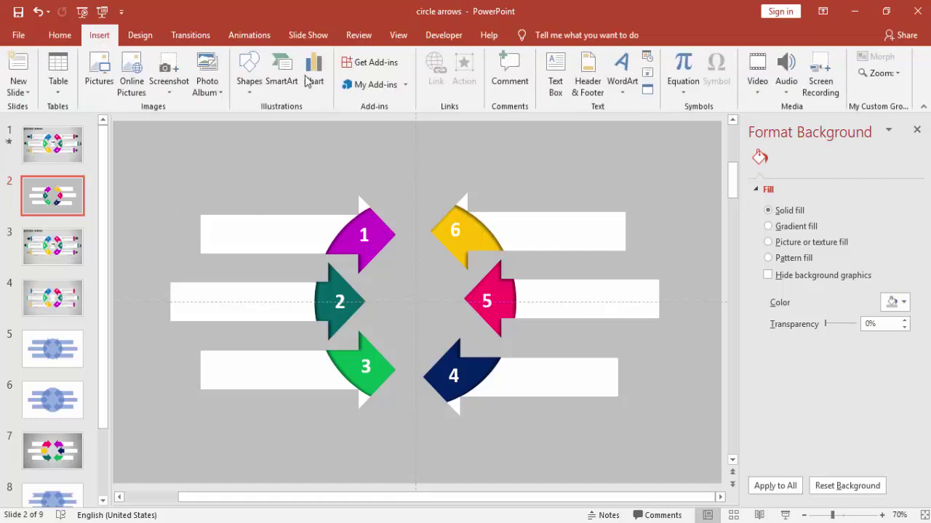
pyautogui.click(550, 81)
pyautogui.moveTo(160, 149)
pyautogui.mouseDown()
pyautogui.moveTo(473, 175)
pyautogui.moveTo(383, 175)
pyautogui.mouseUp()
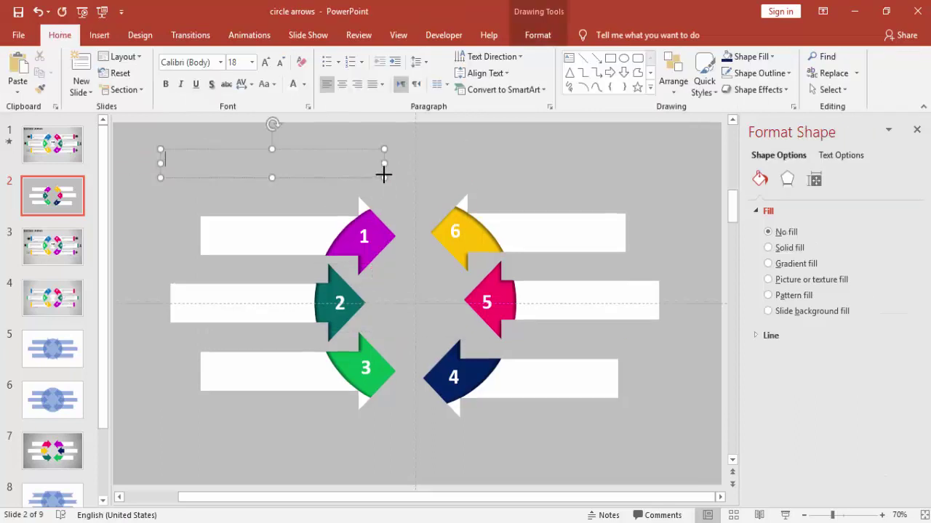
pyautogui.write('=lore')
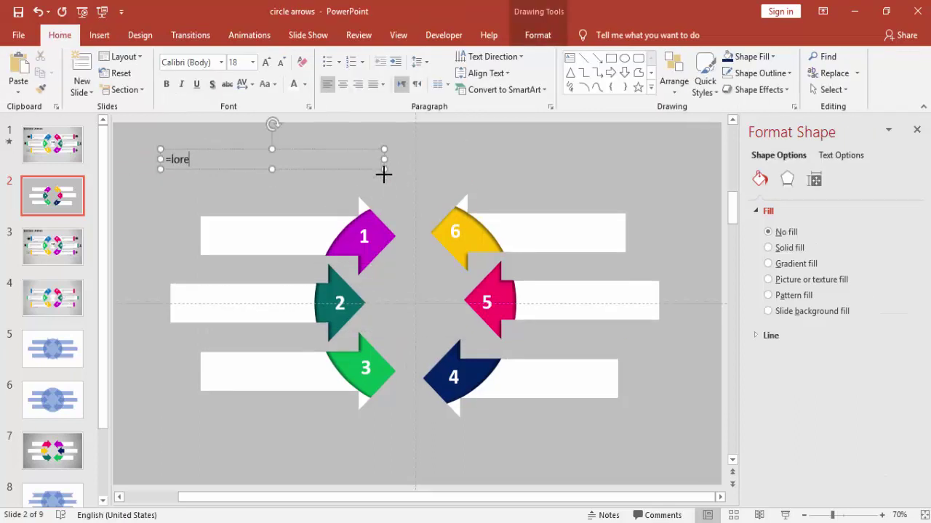
pyautogui.write('m(1)')
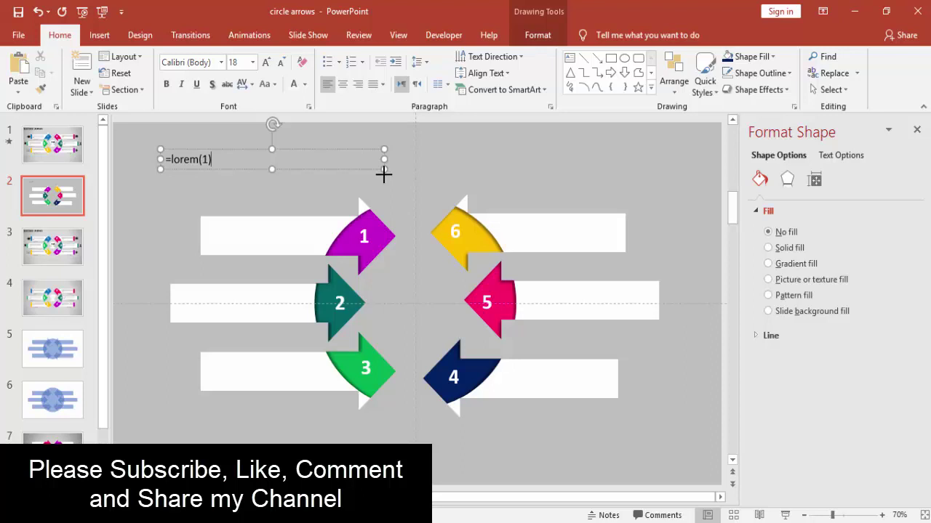
pyautogui.press('Return')
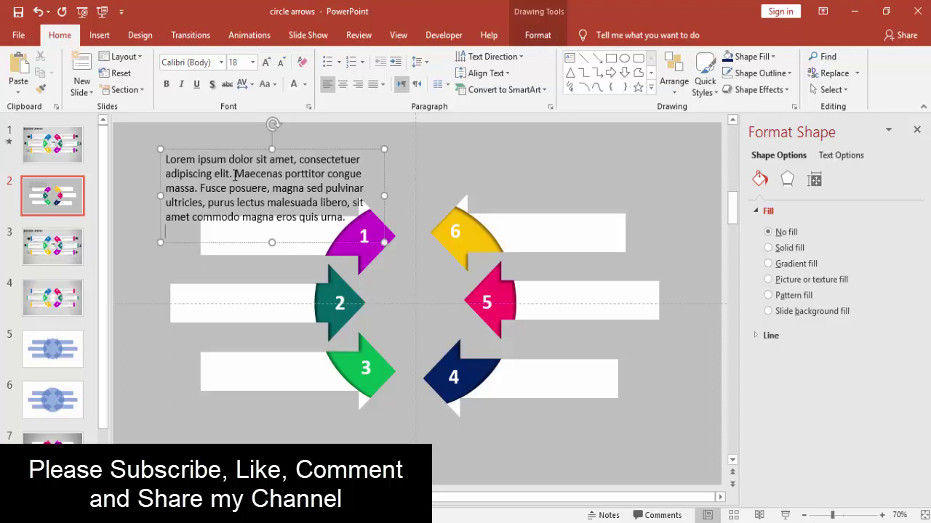
pyautogui.moveTo(200, 189); pyautogui.dragTo(434, 248)
pyautogui.press('Delete')
# Make the caption Helvetica 11, narrow and justified, and copy it onto arrow 2's bar.
pyautogui.click(246, 150)
pyautogui.click(281, 62)
pyautogui.click(281, 62)
pyautogui.click(189, 62)
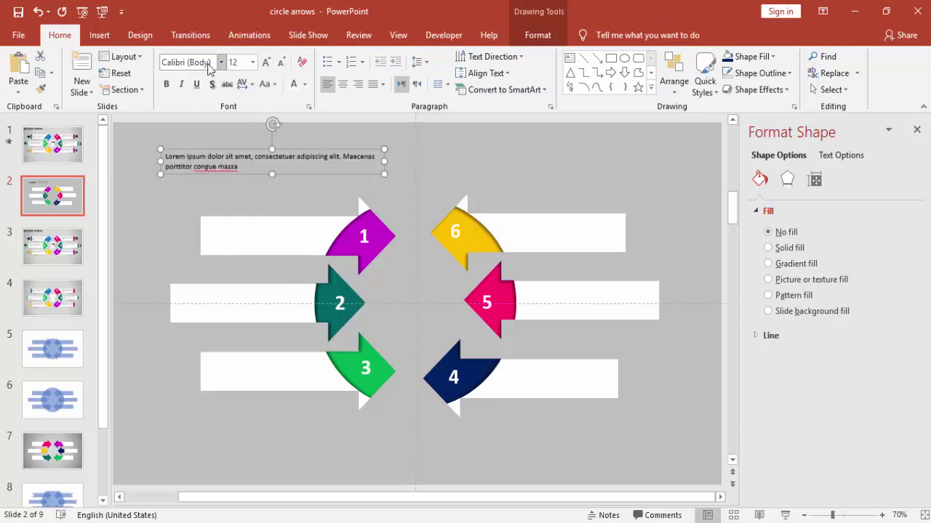
pyautogui.write('Helvetica')
pyautogui.press('Return')
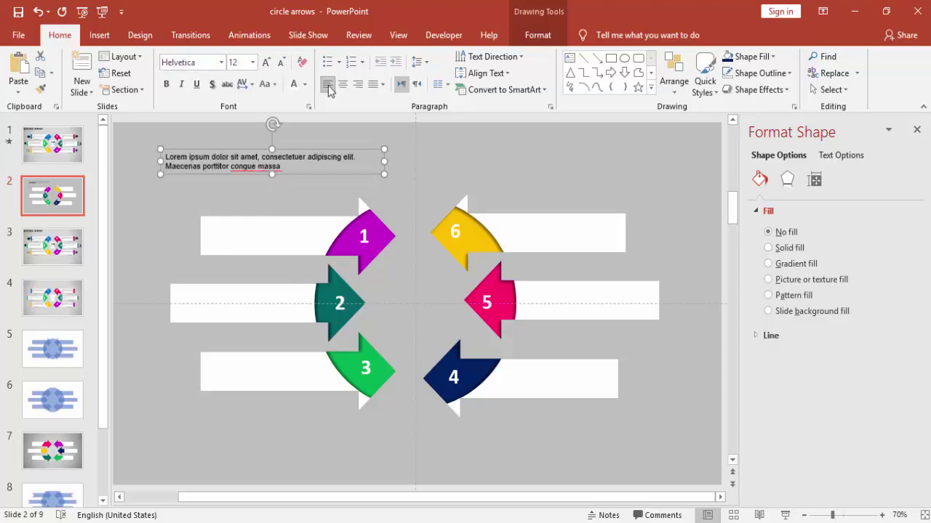
pyautogui.click(281, 62)
pyautogui.moveTo(380, 161); pyautogui.dragTo(303, 218)
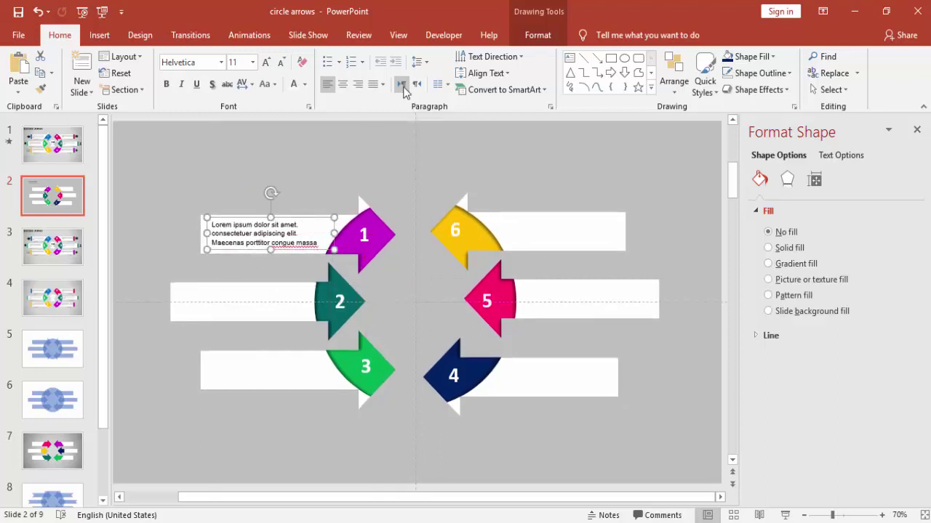
pyautogui.click(384, 85)
pyautogui.click(382, 116)
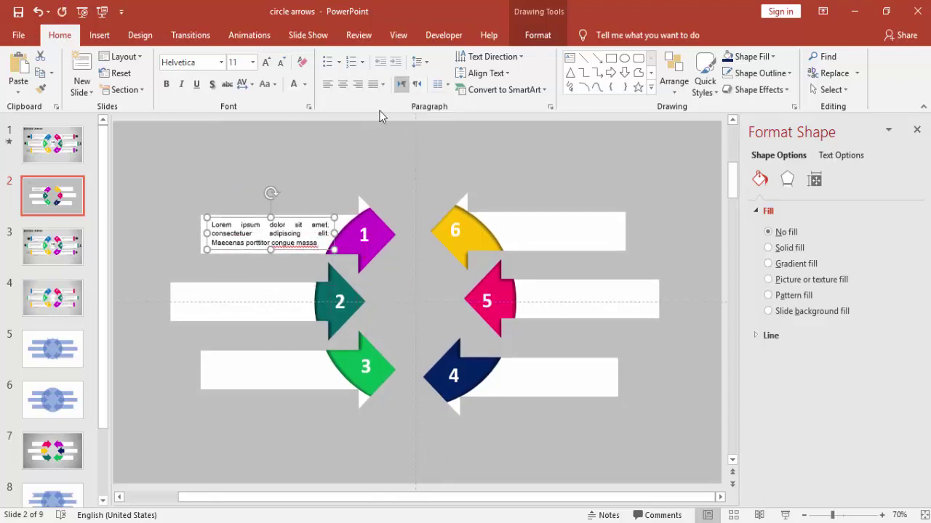
pyautogui.moveTo(295, 218); pyautogui.dragTo(293, 281)
# Set both captions' font colour to White, Background 1, Darker 50%.
pyautogui.keyDown('shift'); pyautogui.click(290, 230); pyautogui.keyUp('shift')
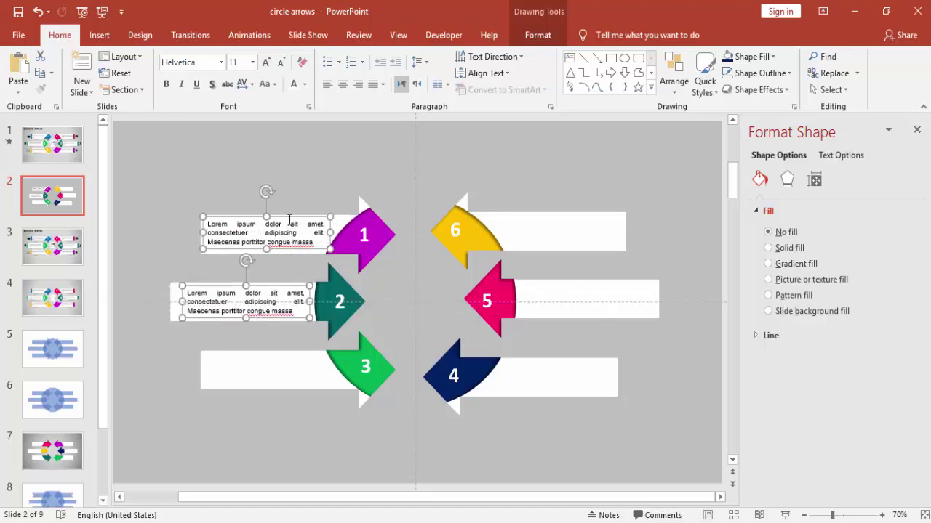
pyautogui.click(304, 85)
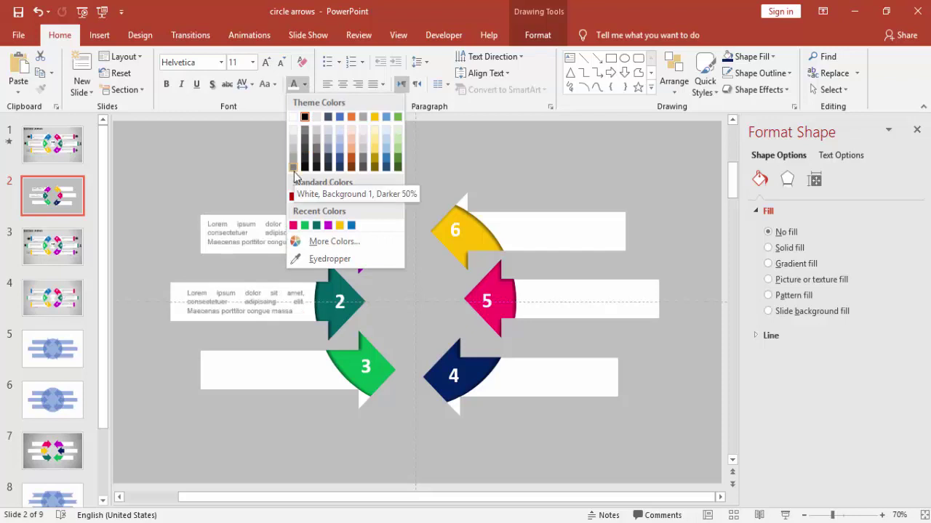
pyautogui.click(294, 169)
pyautogui.click(147, 263)
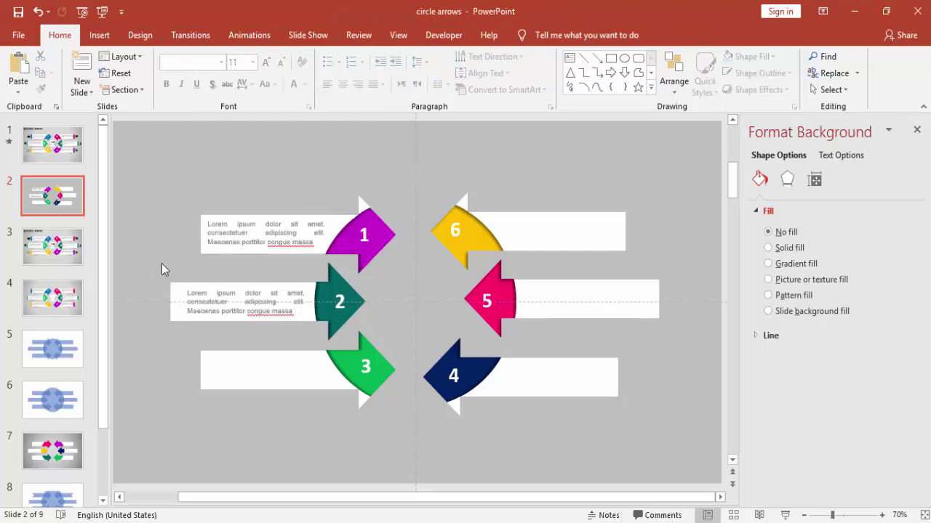
# Copy the caption onto the white bars of arrows 3 and 4.
pyautogui.click(283, 291)
pyautogui.click(281, 287)
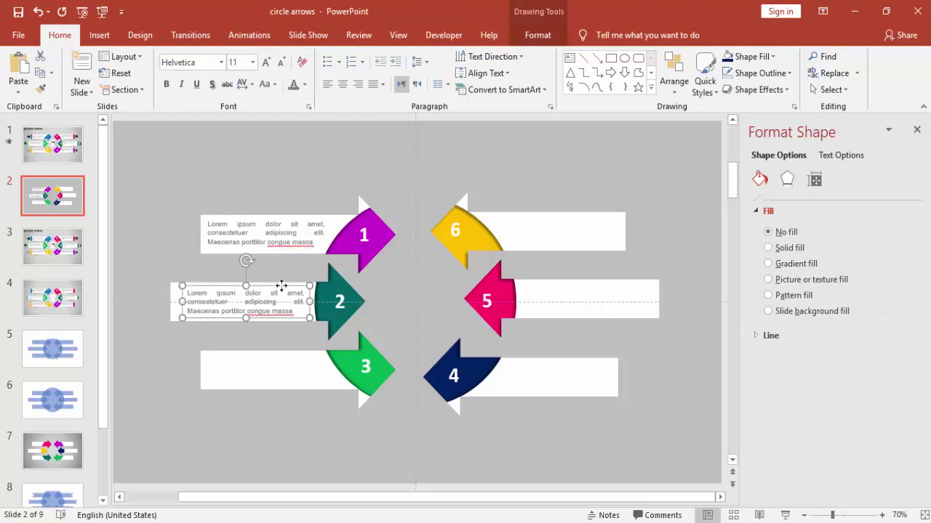
pyautogui.moveTo(281, 287); pyautogui.dragTo(398, 327)
pyautogui.hotkey('ctrl', 'd')
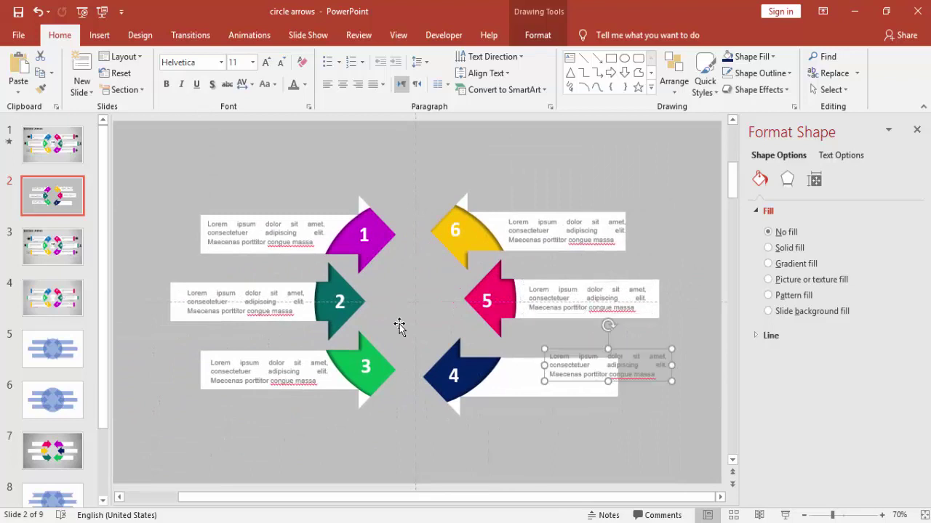
pyautogui.moveTo(635, 348); pyautogui.dragTo(586, 362)
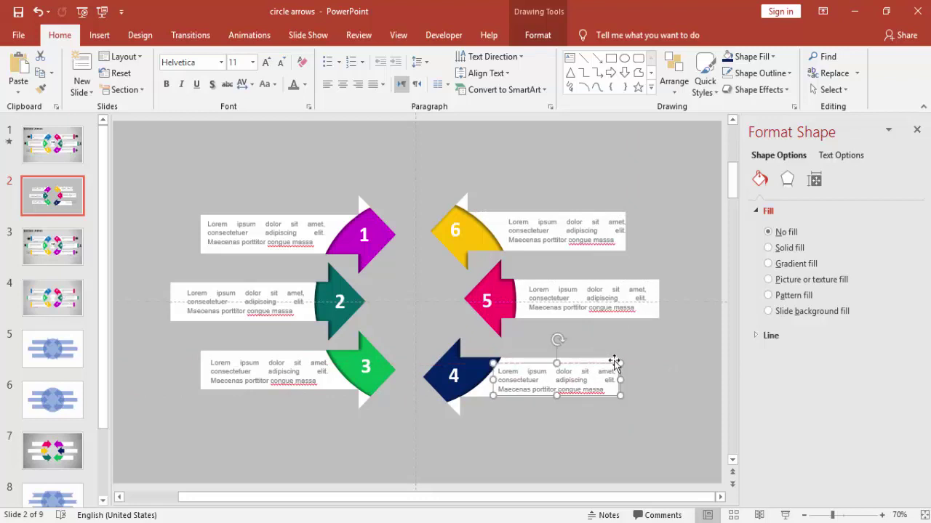
pyautogui.click(651, 359)
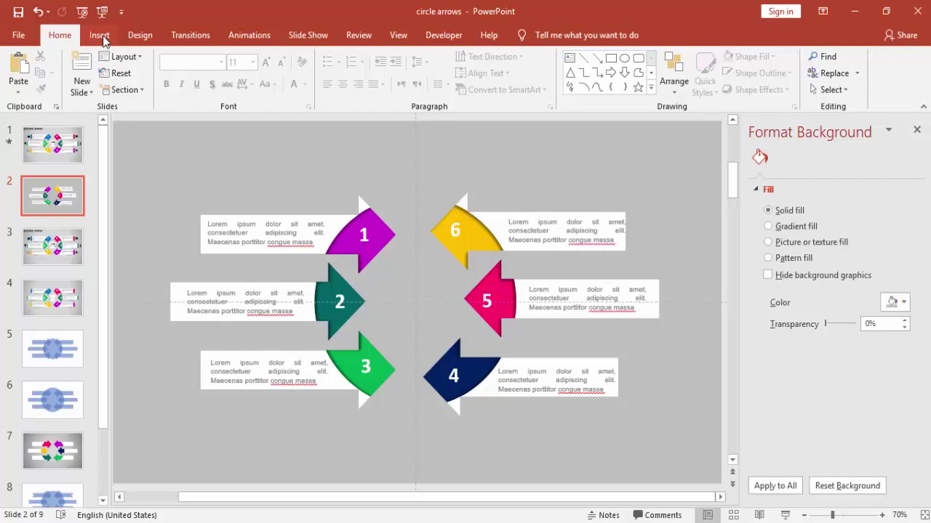
# Draw a small rectangle at the left end of arrow 1's caption.
pyautogui.click(99, 35)
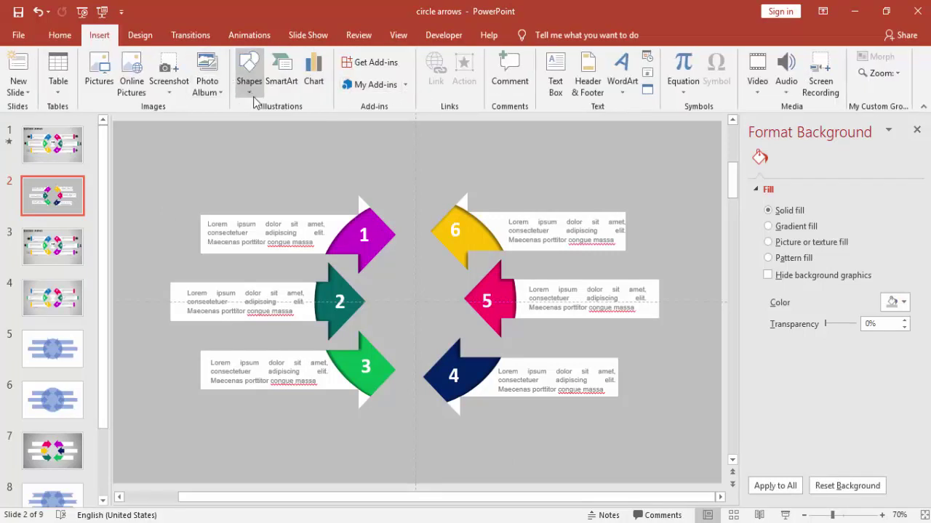
pyautogui.click(250, 84)
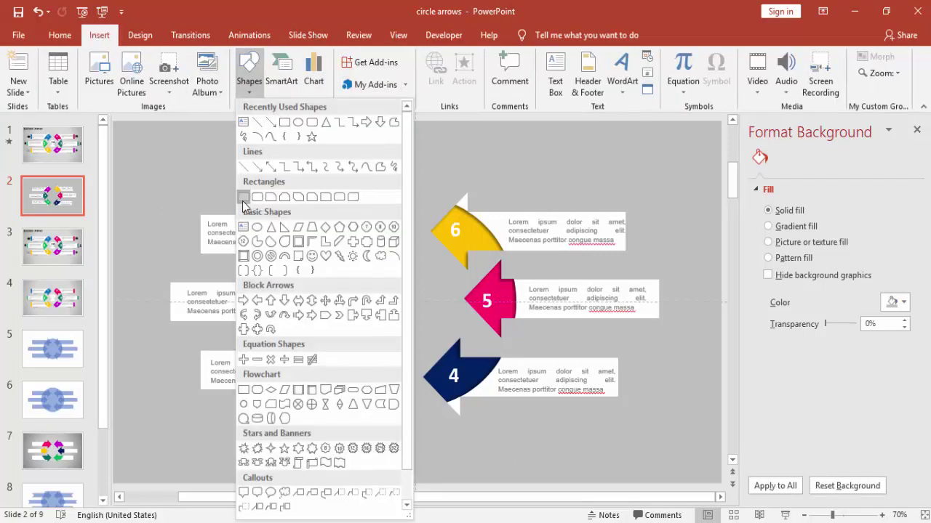
pyautogui.click(244, 193)
pyautogui.moveTo(204, 218); pyautogui.dragTo(211, 255)
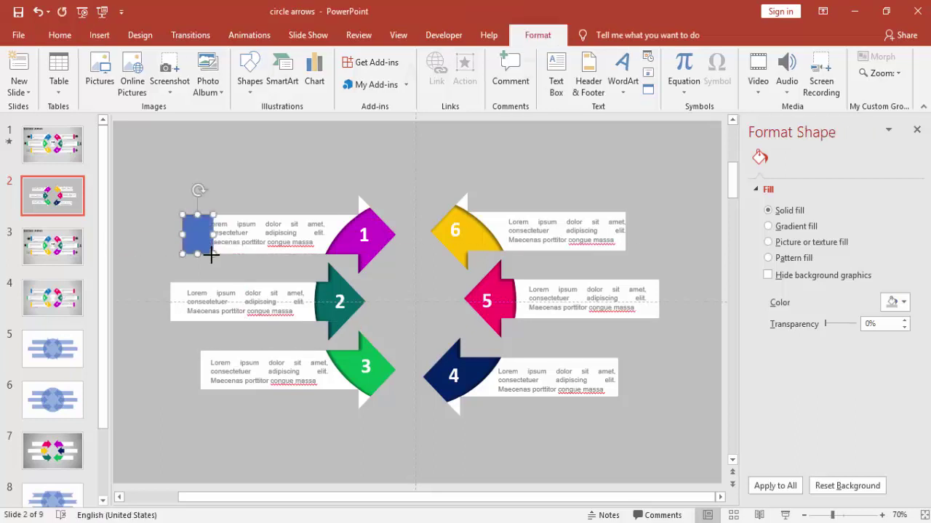
# Remove the rectangle's outline and fill it with arrow 1's purple via the eyedropper.
pyautogui.click(232, 215)
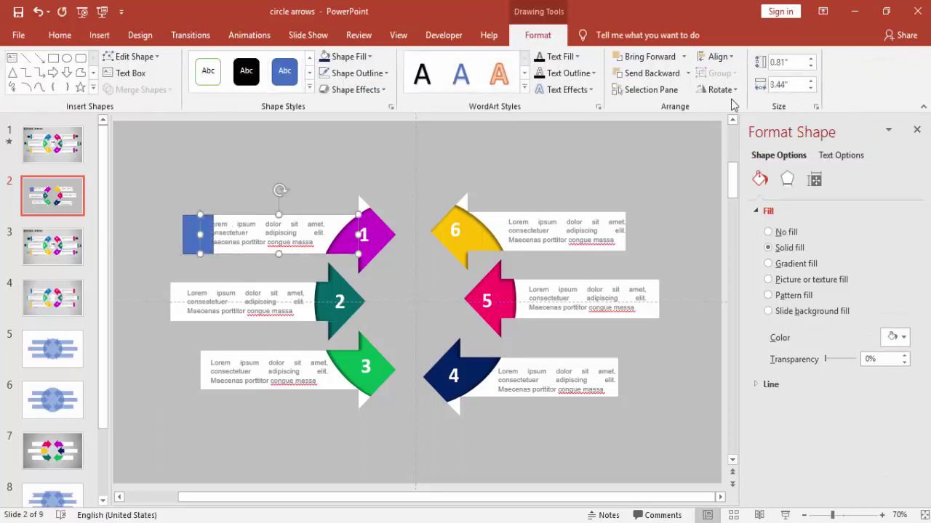
pyautogui.click(189, 231)
pyautogui.click(354, 74)
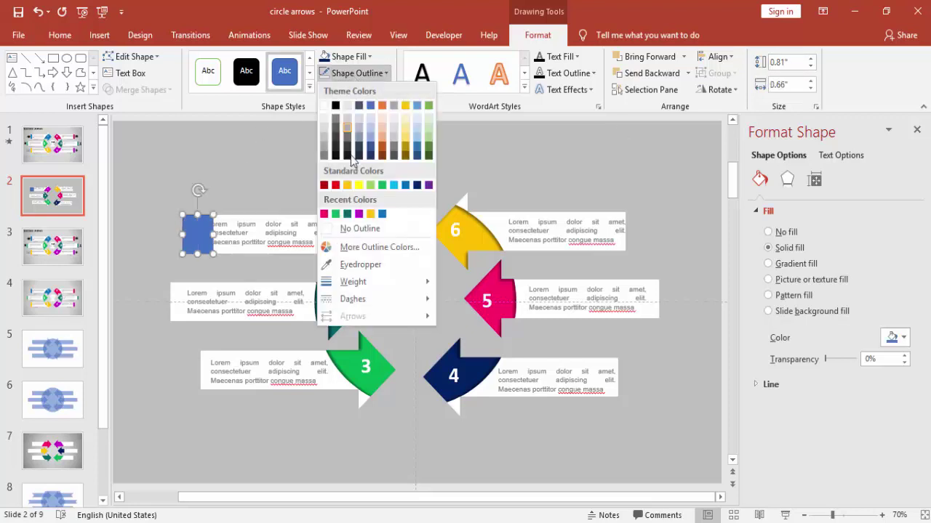
pyautogui.click(365, 229)
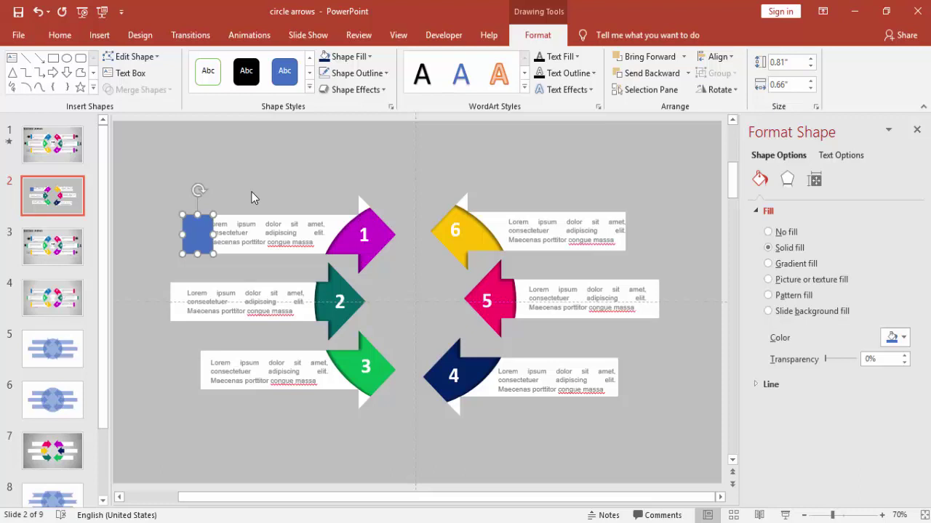
pyautogui.click(359, 58)
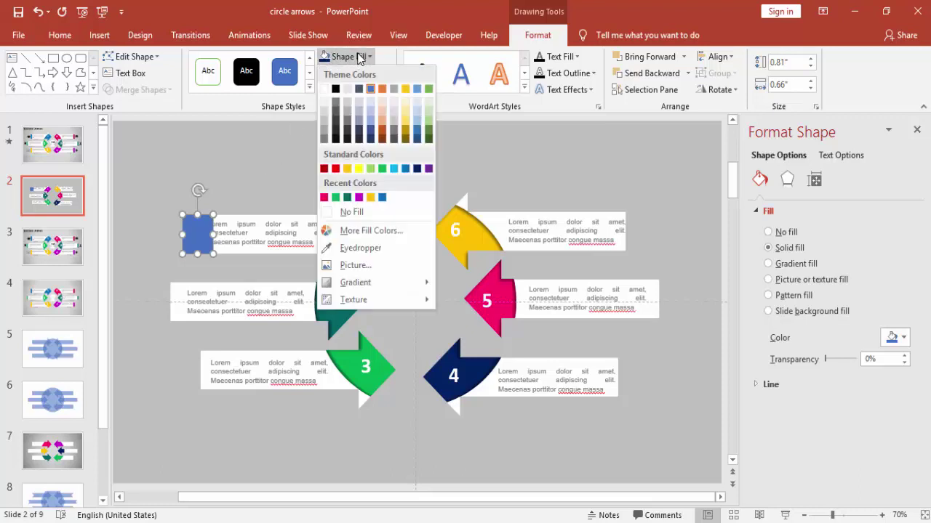
pyautogui.click(367, 248)
pyautogui.click(373, 237)
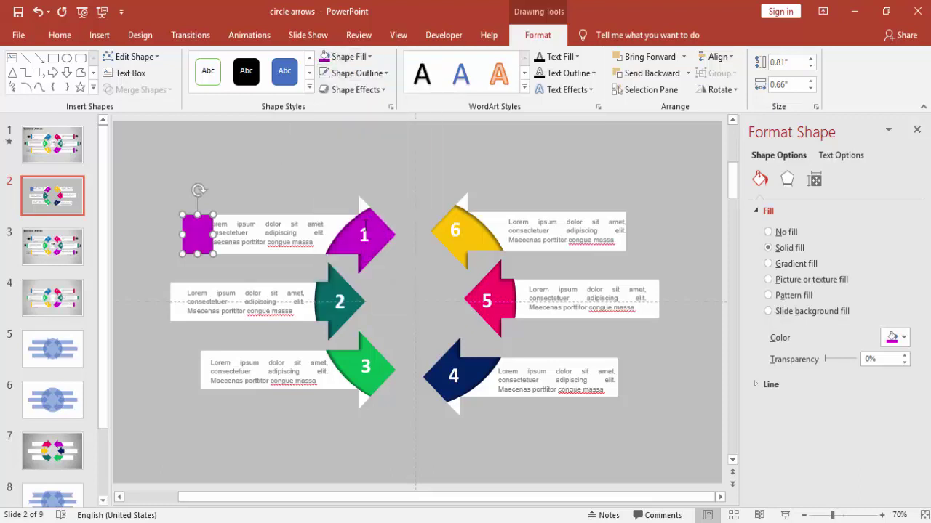
pyautogui.click(291, 177)
# Send the purple rectangle to the back, behind arrow 1's caption bar.
pyautogui.click(189, 219)
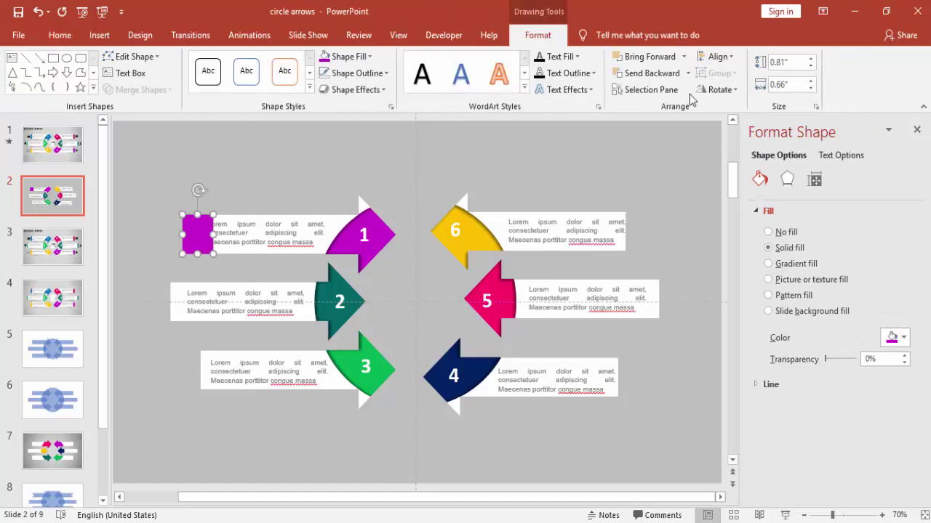
pyautogui.click(687, 74)
pyautogui.click(645, 109)
pyautogui.click(354, 148)
pyautogui.click(191, 236)
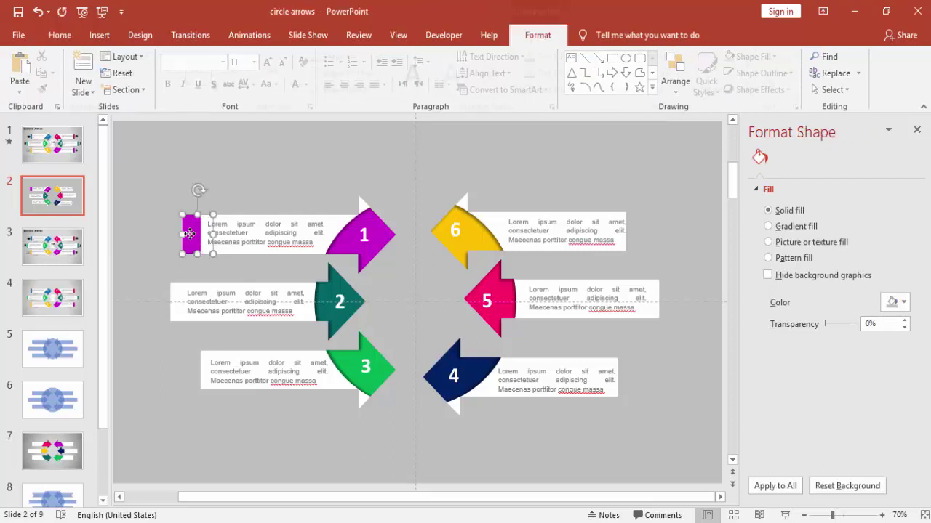